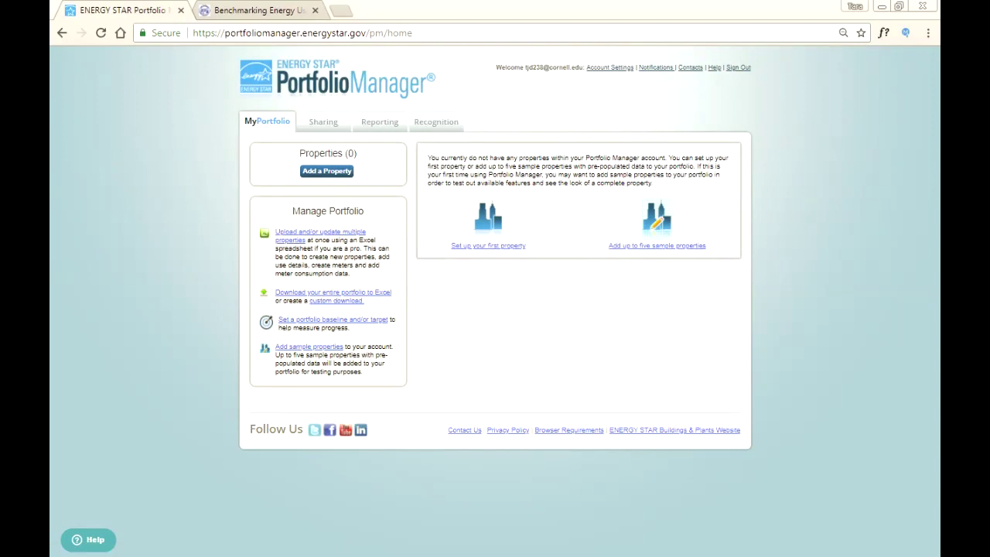
Step: Start setting up a new property and choose Office as its property type
left_click(326, 171)
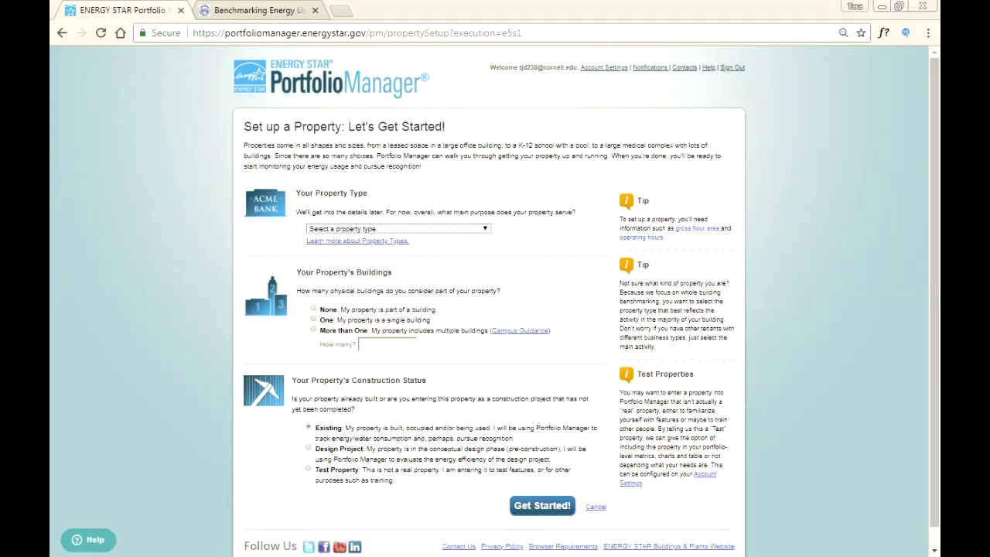
left_click(398, 228)
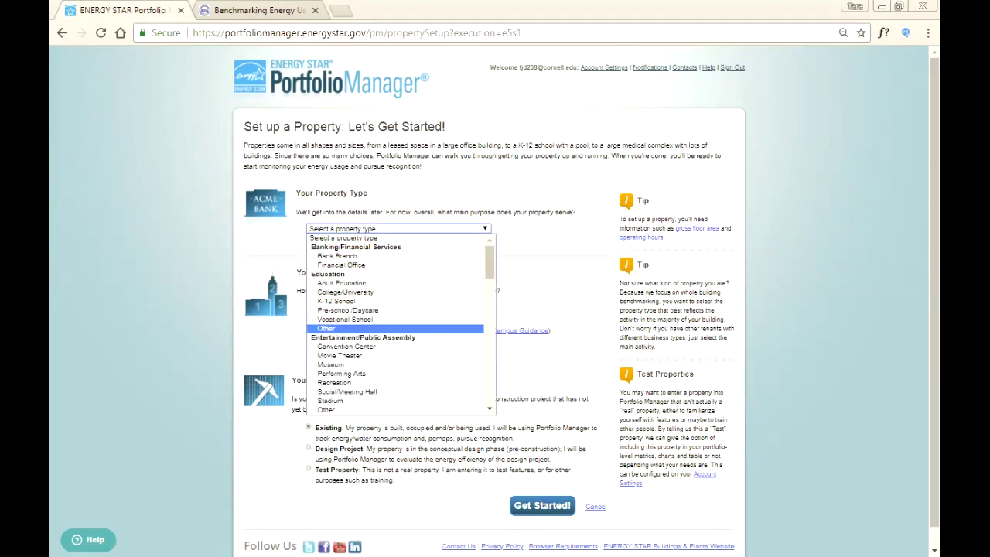
scroll(398, 325, "down", 10)
scroll(398, 324, "up", 5)
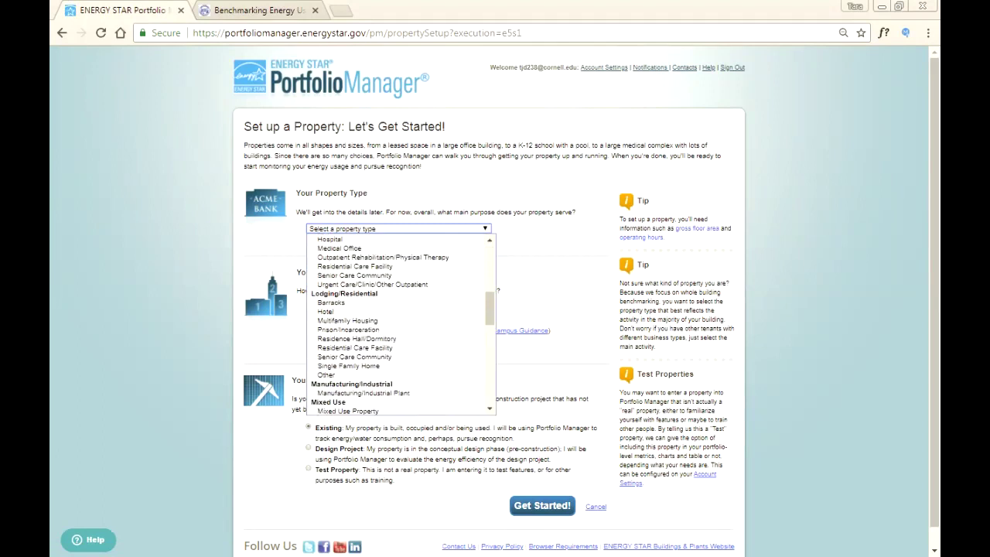
scroll(398, 324, "up", 6)
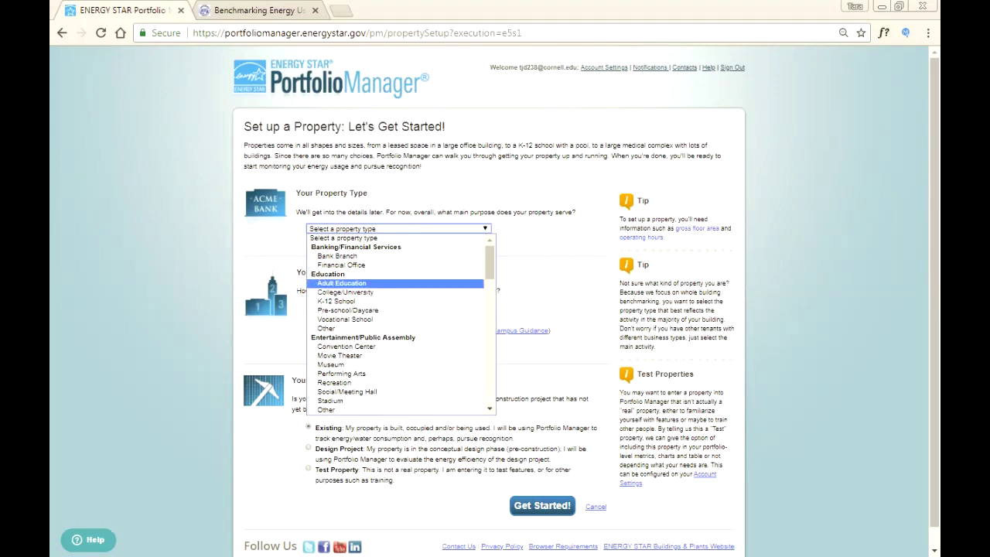
scroll(401, 324, "down", 5)
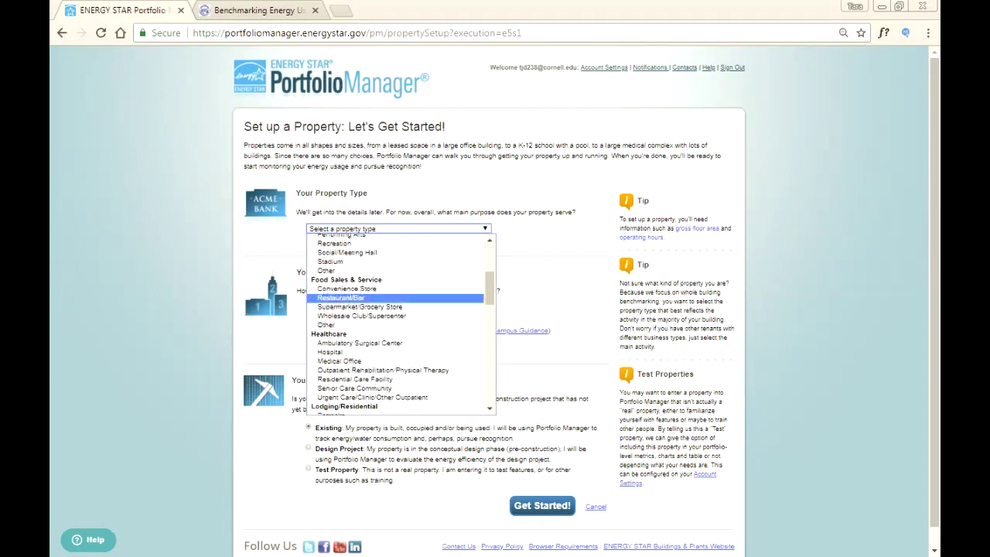
scroll(400, 302, "down", 5)
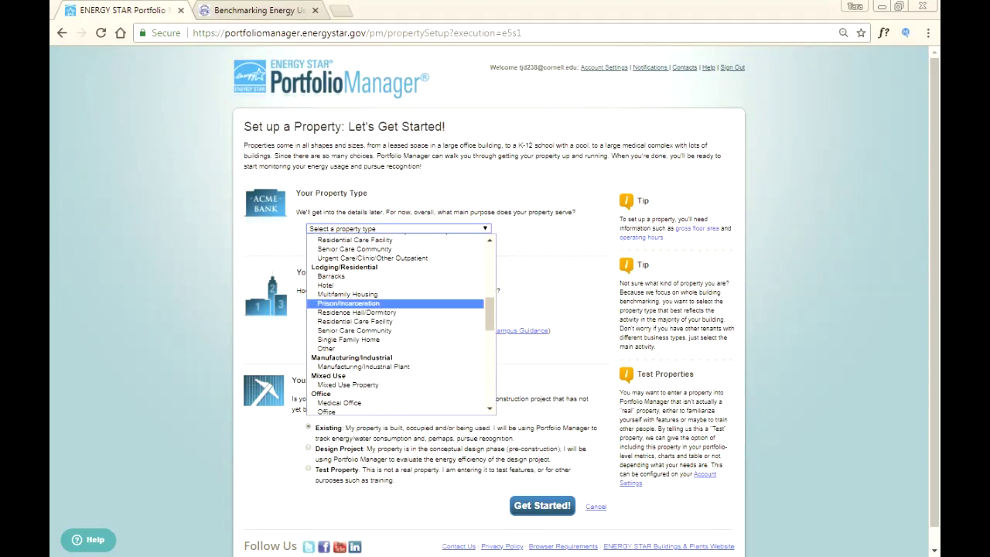
scroll(400, 317, "down", 3)
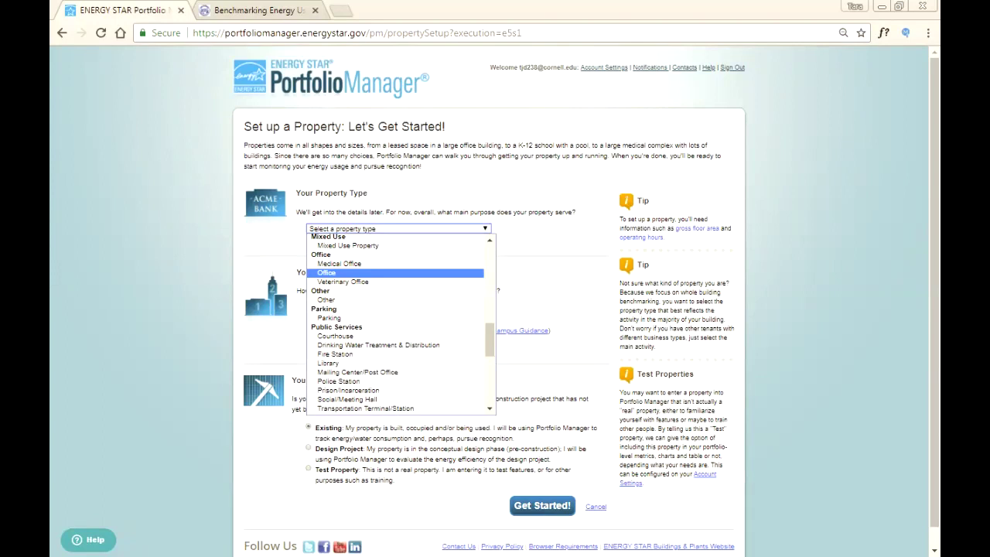
left_click(326, 272)
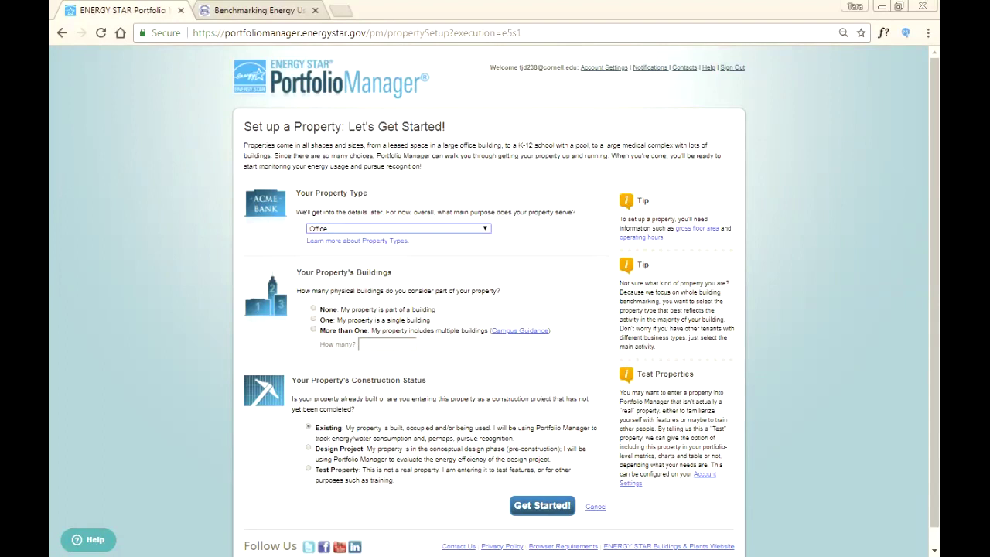
Step: Specify that the property is a single building and proceed to the basic property information
left_click(314, 318)
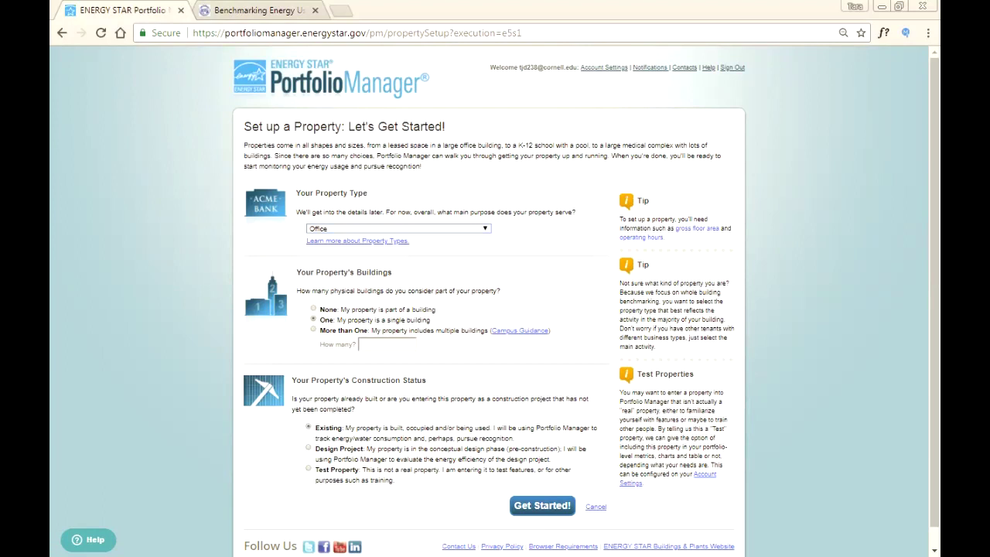
scroll(495, 309, "down", 1)
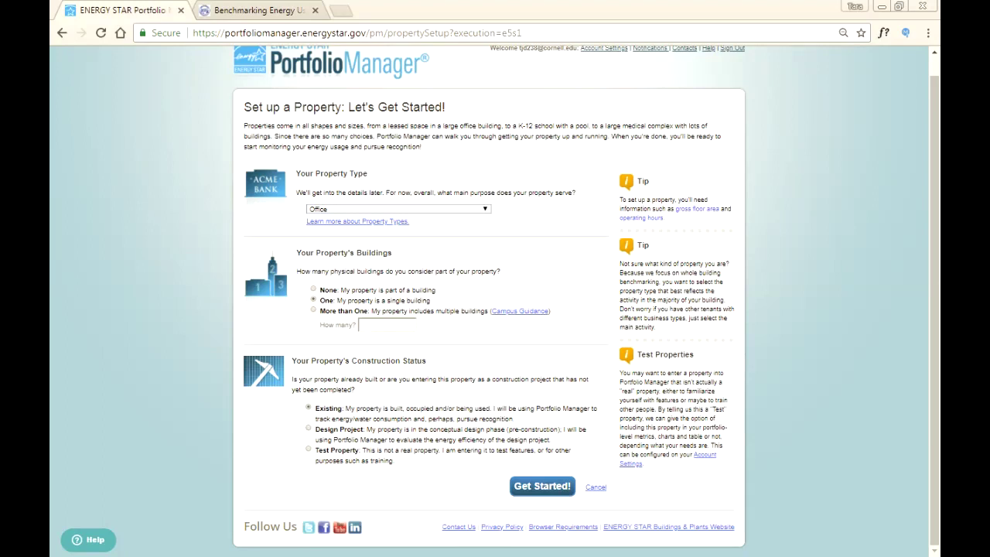
left_click(542, 485)
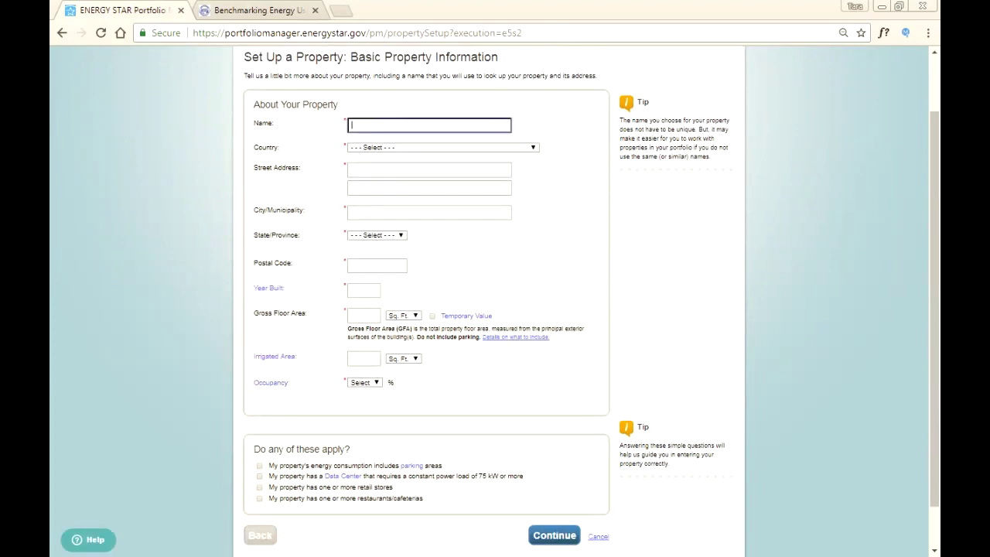
Step: Fill in the property name ABC Town Hall with its country and address details from the saved autofill entry
type("A")
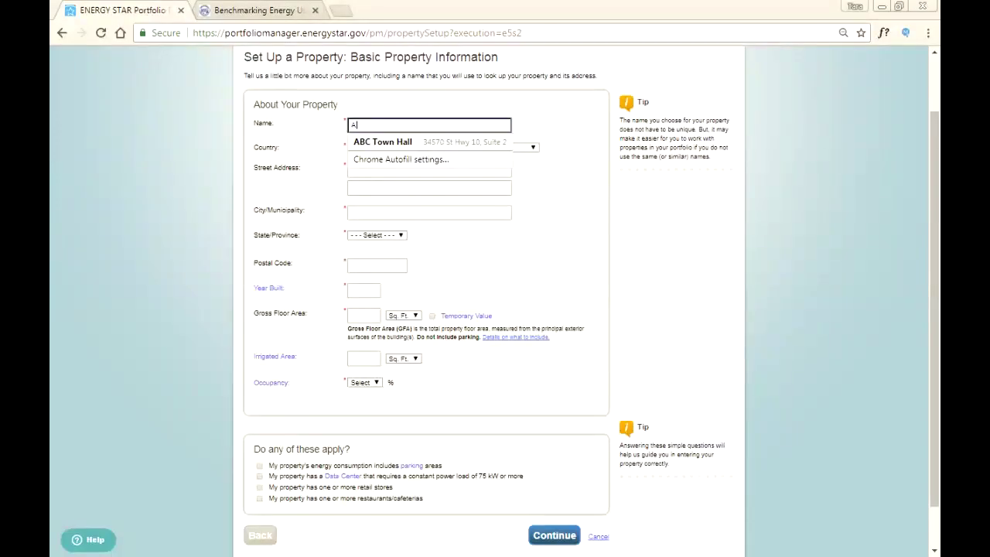
key("Down")
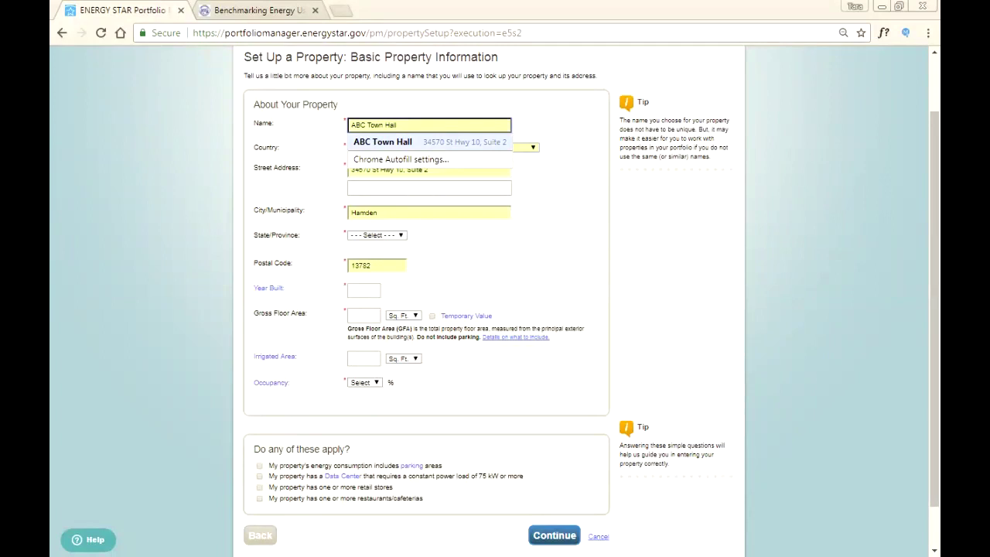
key("Return")
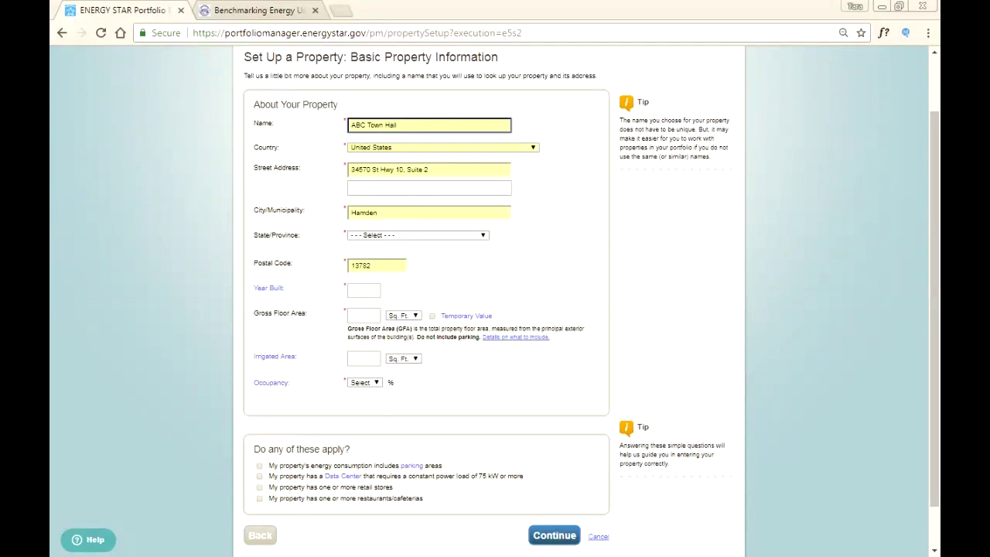
Step: Set the property's state to New York
left_click(417, 234)
scroll(417, 332, "down", 10)
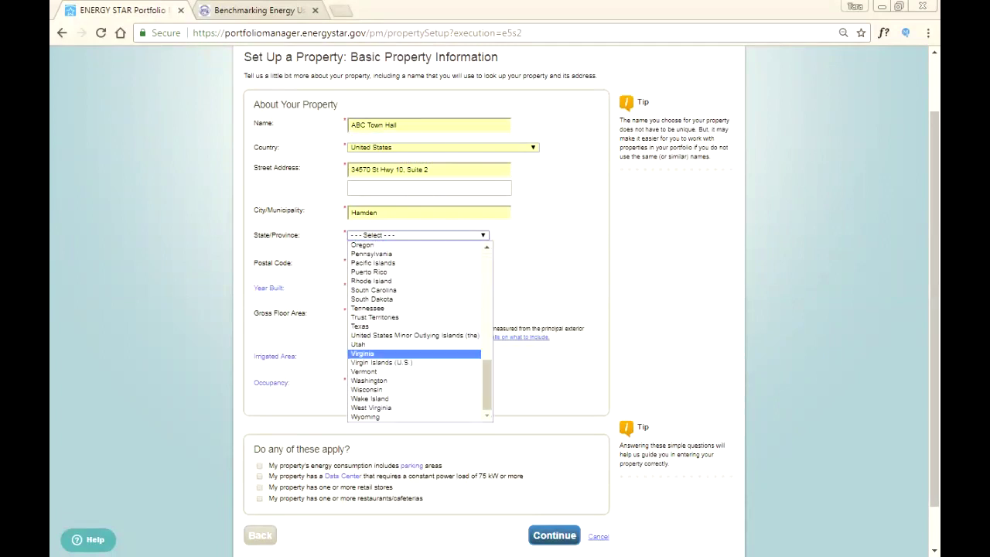
scroll(418, 333, "up", 10)
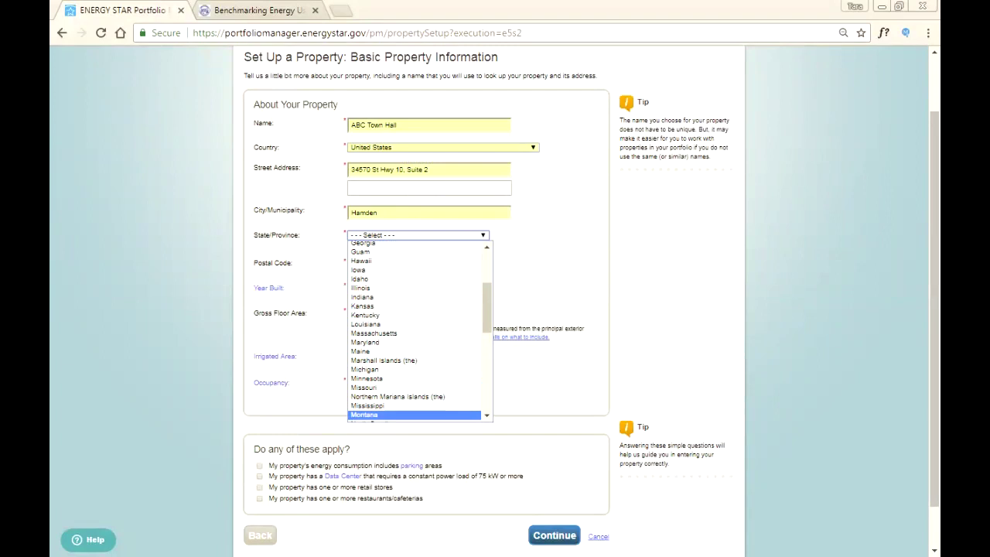
scroll(417, 332, "down", 5)
left_click(371, 356)
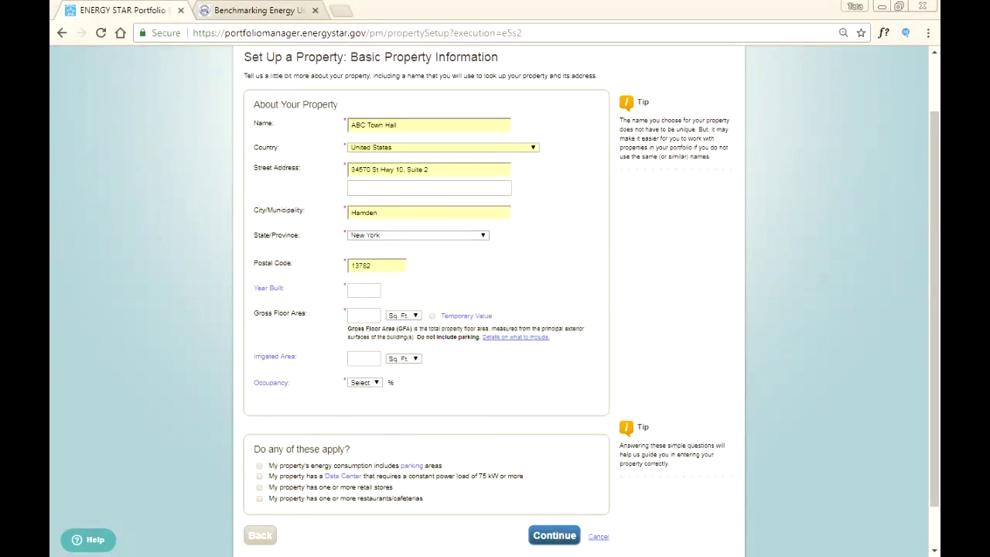
Step: Enter 1980 as the year built and 5,000 sq. ft. as the gross floor area
left_click(363, 290)
type("1980")
left_click(364, 315)
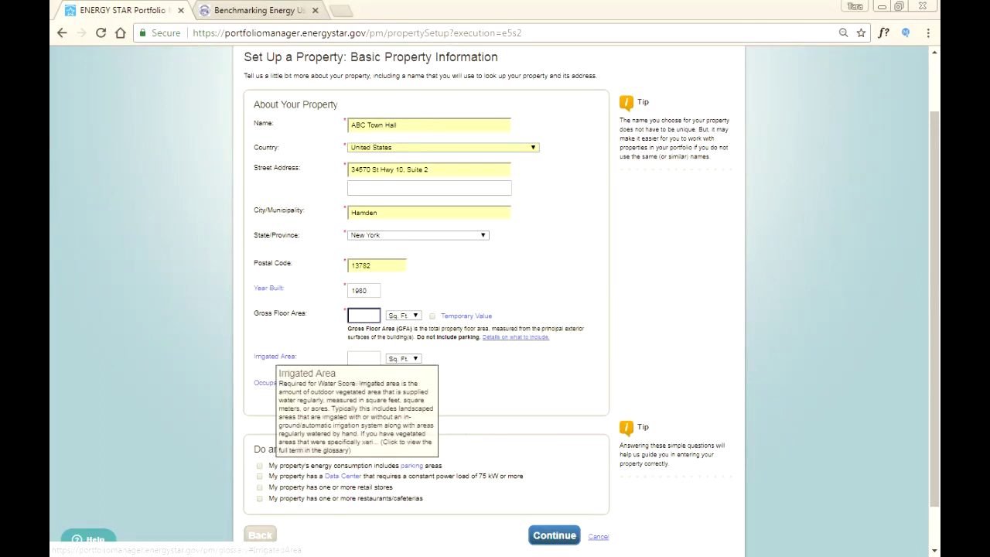
mouse_move(270, 288)
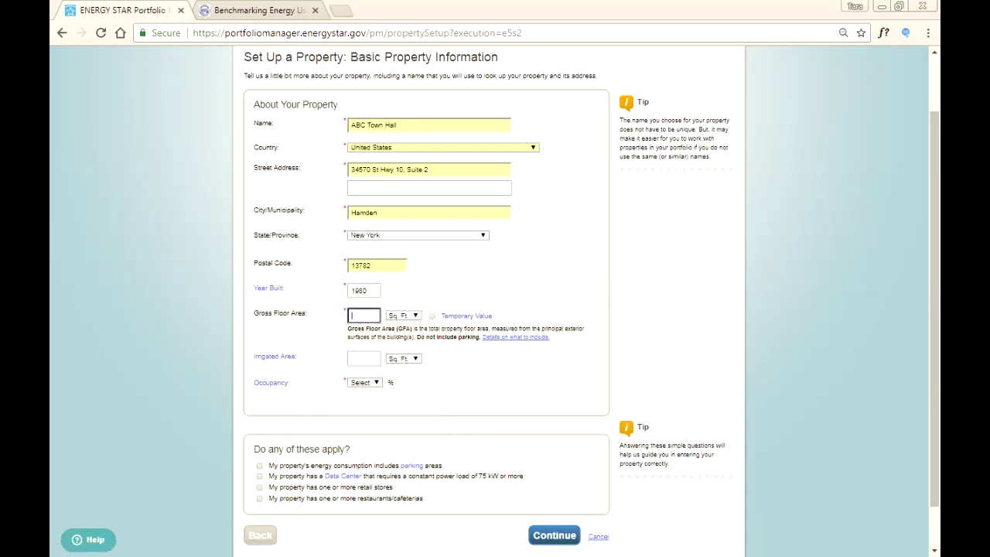
type("5,000")
key("Tab")
Step: Set the occupancy to 100% with the irrigated area left blank, and continue to the property use details
left_click(363, 358)
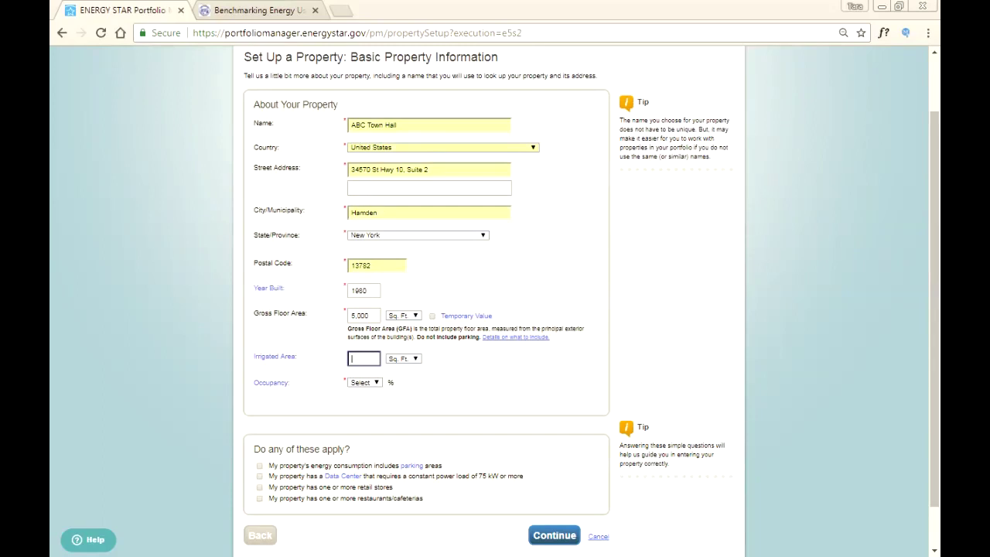
left_click(364, 382)
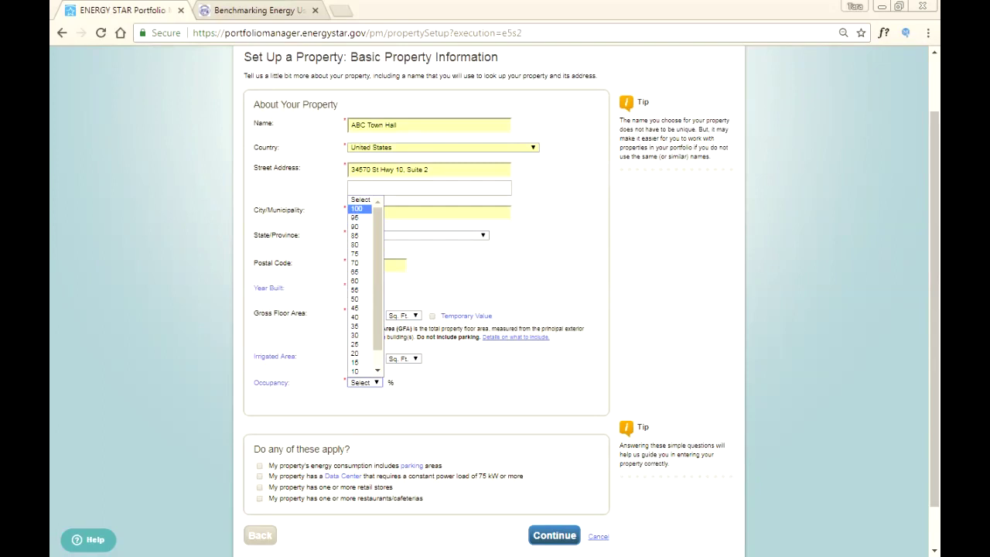
left_click(357, 209)
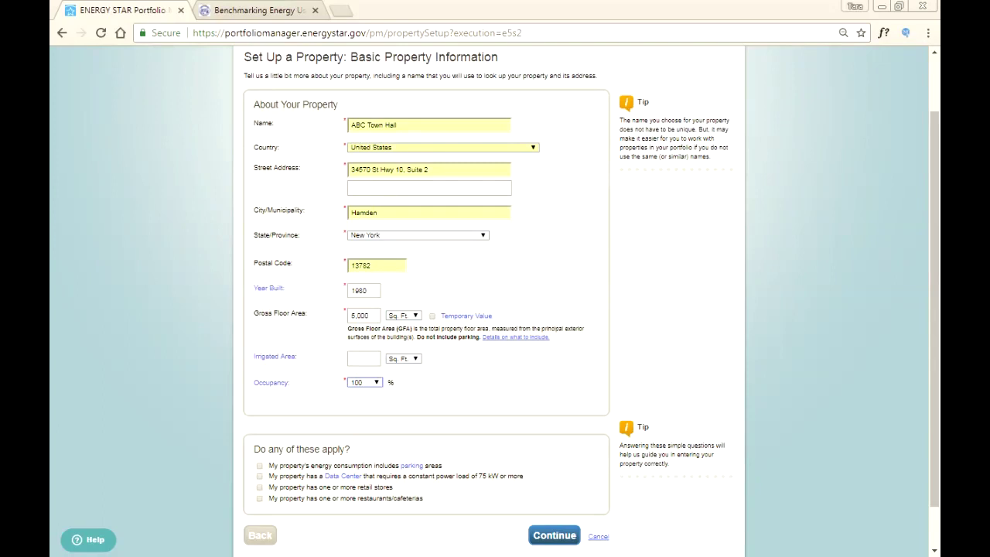
left_click(376, 382)
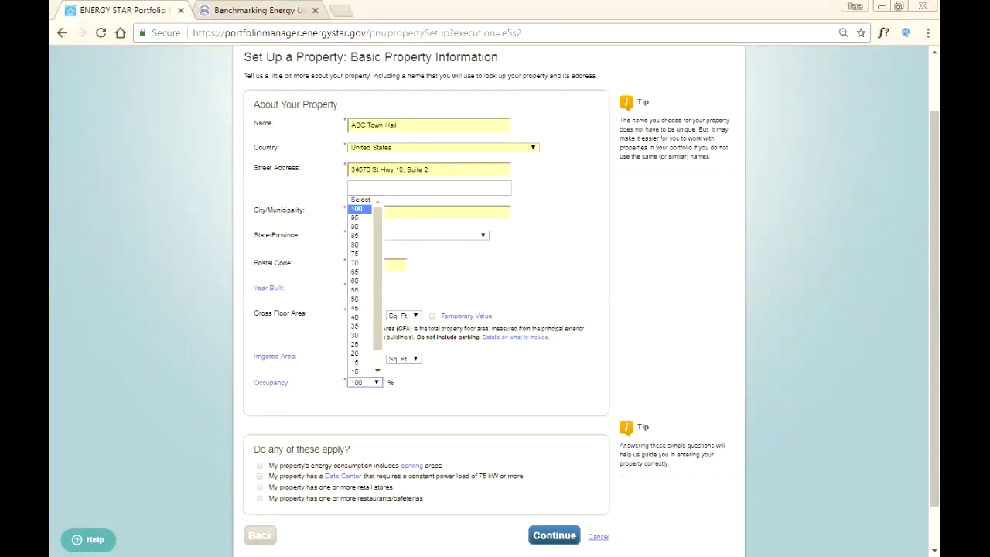
key("Escape")
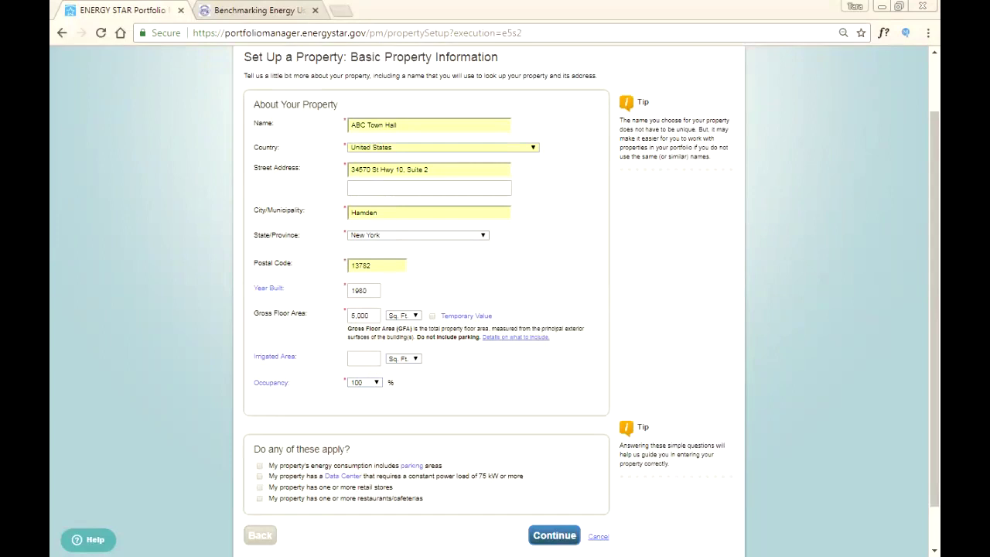
scroll(495, 310, "down", 1)
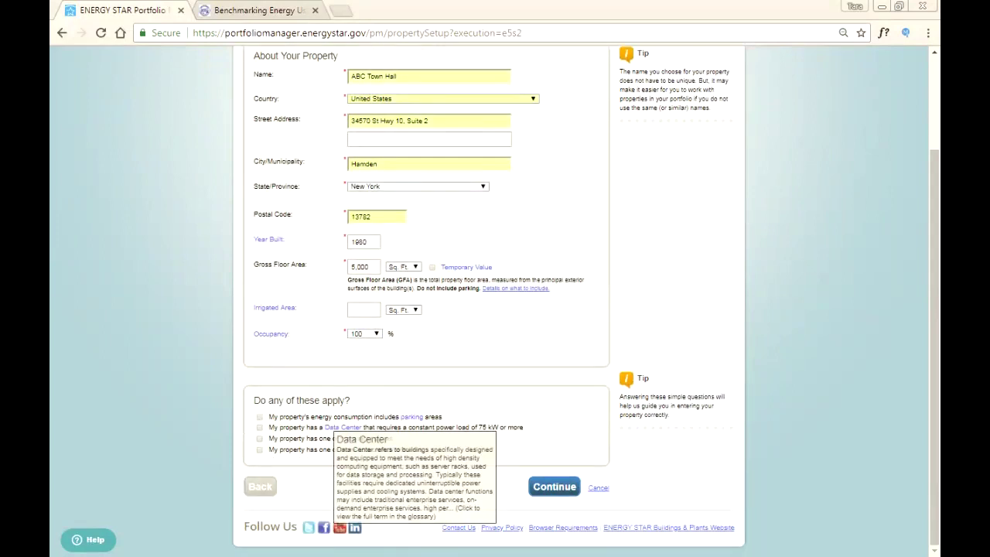
mouse_move(411, 417)
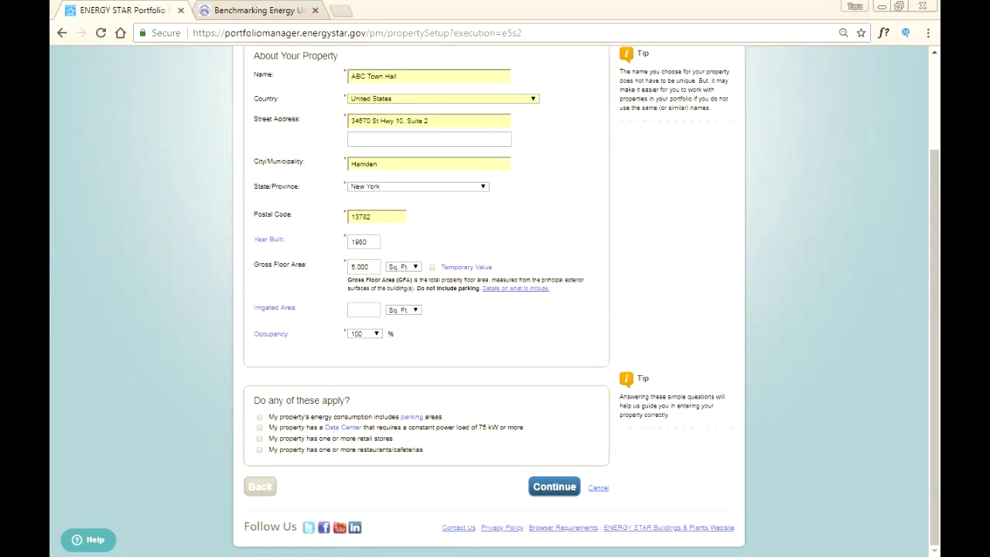
left_click(554, 487)
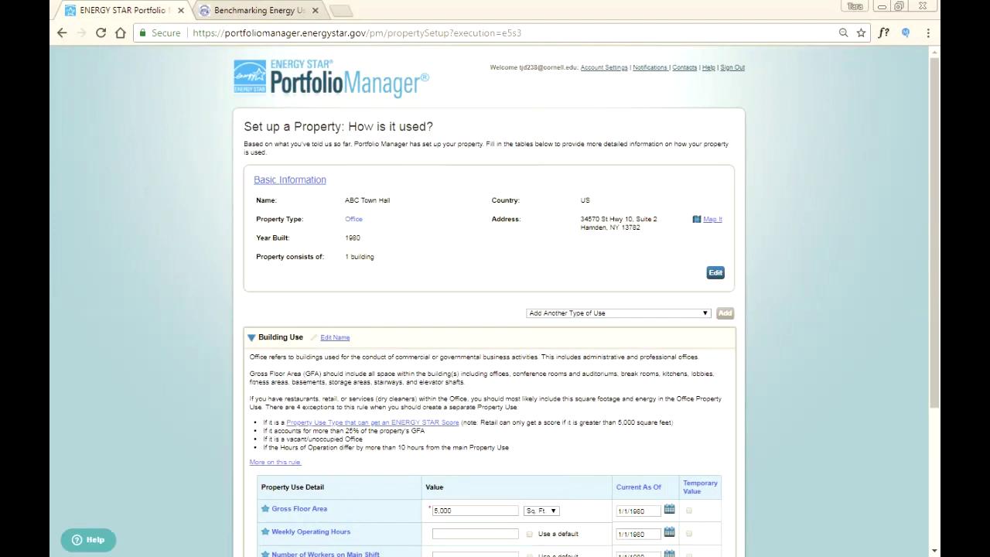
Step: Set the weekly operating hours to 40 in the building use details
scroll(495, 310, "down", 2)
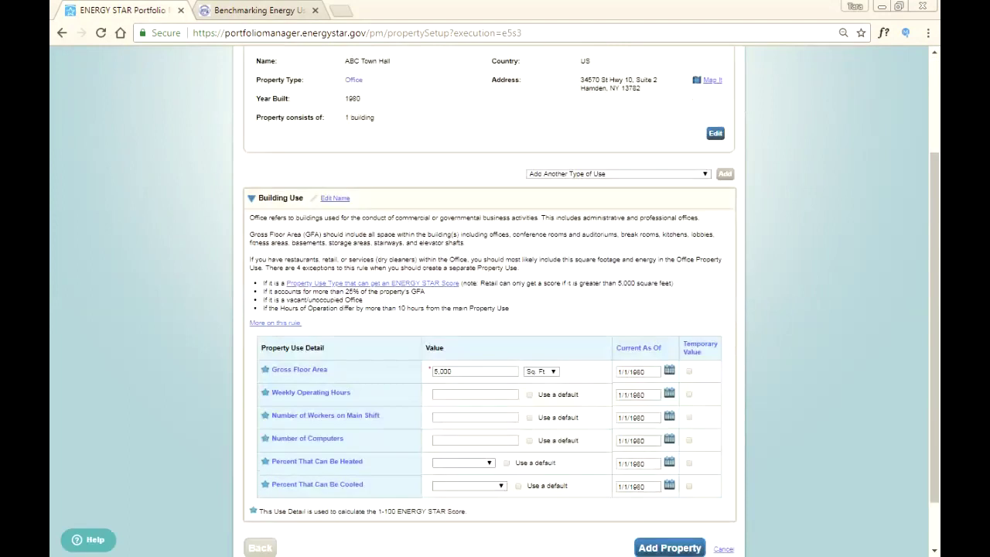
scroll(495, 309, "down", 1)
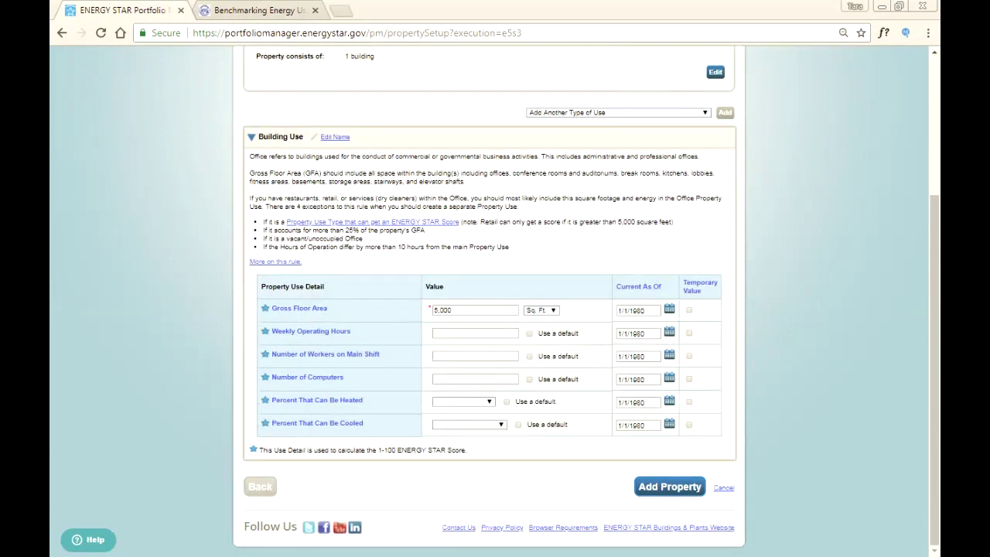
left_click(474, 332)
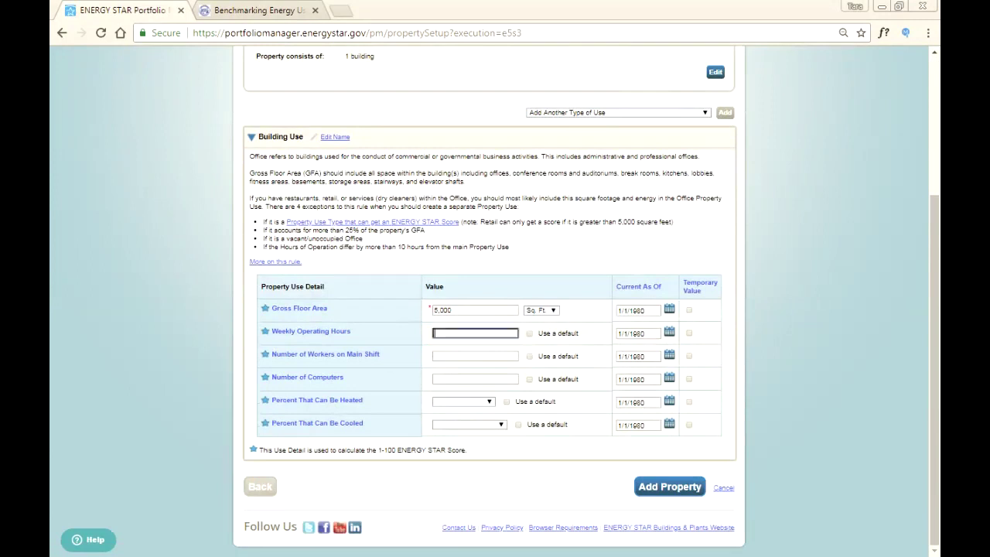
type("40")
key("Tab")
Step: Enter 10 for both the number of workers on main shift and the number of computers
left_click(475, 356)
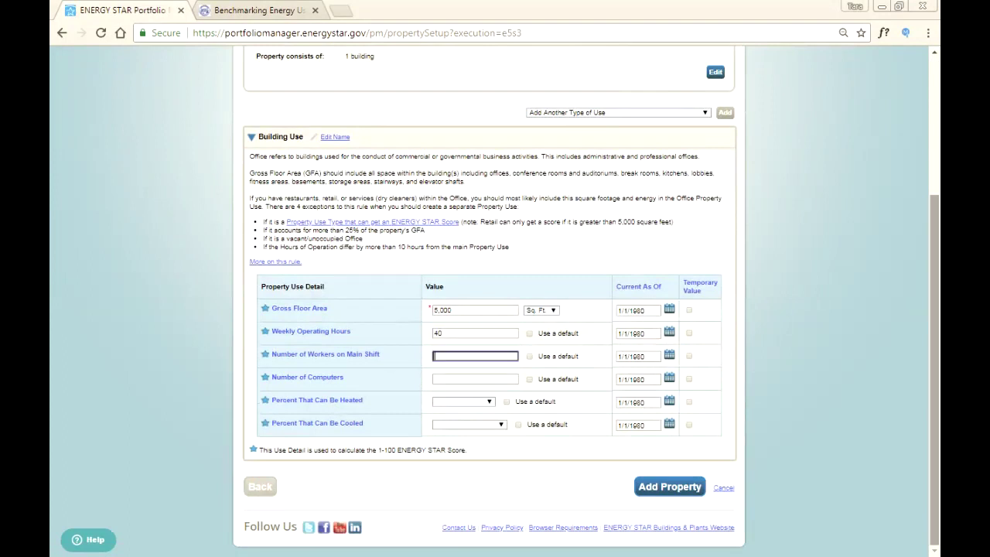
type("10")
key("Tab")
type("10")
key("Tab")
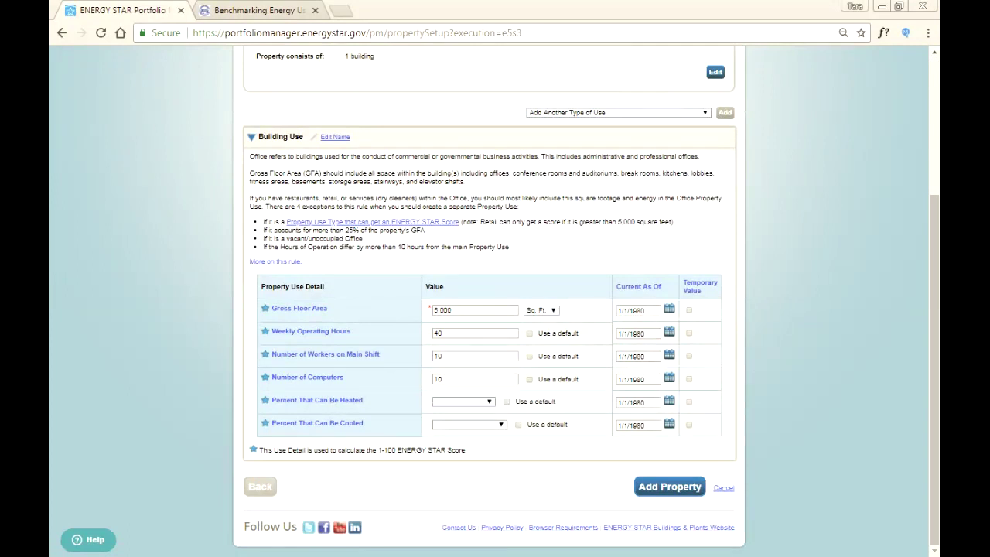
Step: Set both the percent that can be heated and the percent that can be cooled to 50 % or more
key("alt+Down")
key("Down")
key("Return")
key("Tab")
key("alt+Down")
key("Down")
key("Return")
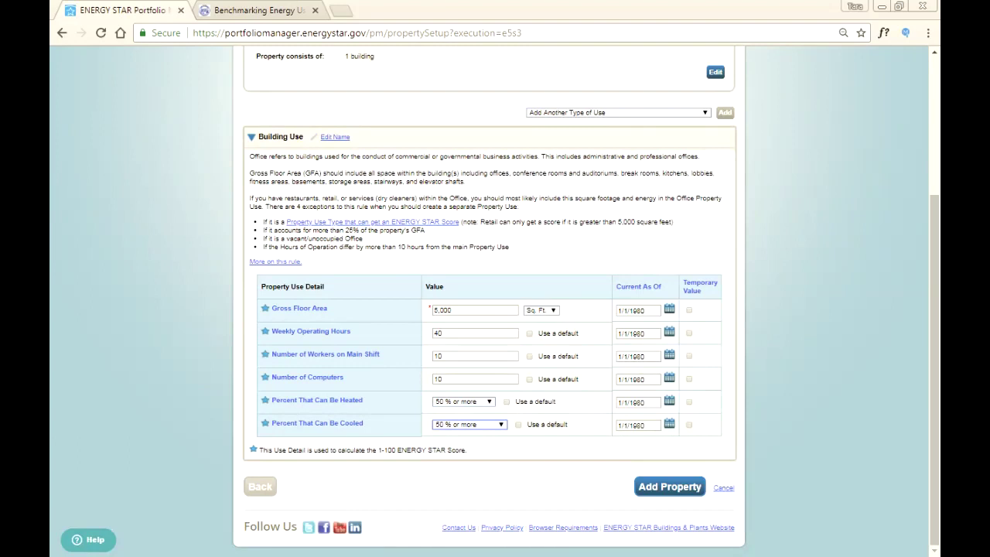
Step: Add the ABC Town Hall property to the portfolio with the entered use details
mouse_move(302, 309)
left_click_drag(386, 449, 459, 449)
left_click(670, 487)
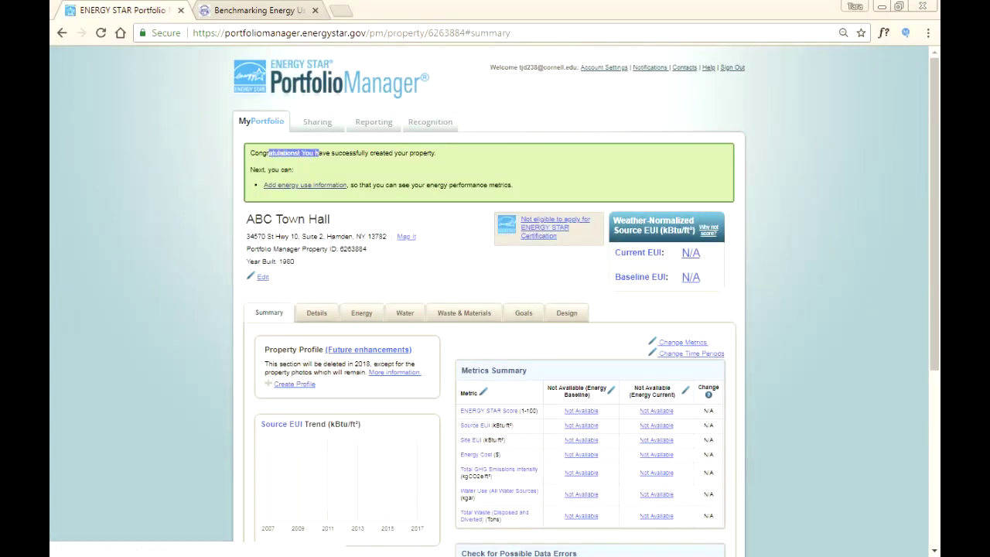
left_click_drag(310, 153, 436, 152)
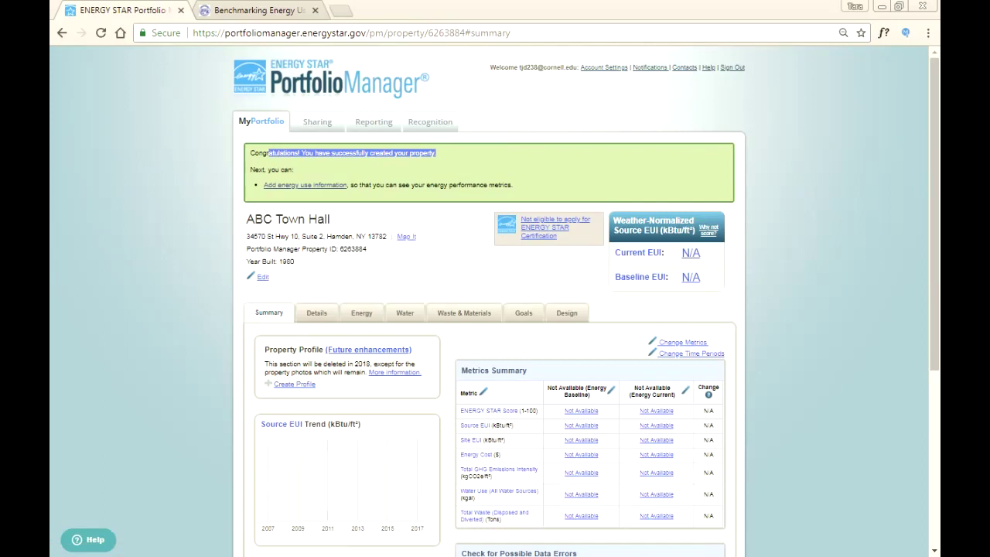
Step: Start setting up energy meters for ABC Town Hall with one electric meter for power purchased from the grid
scroll(489, 301, "down", 2)
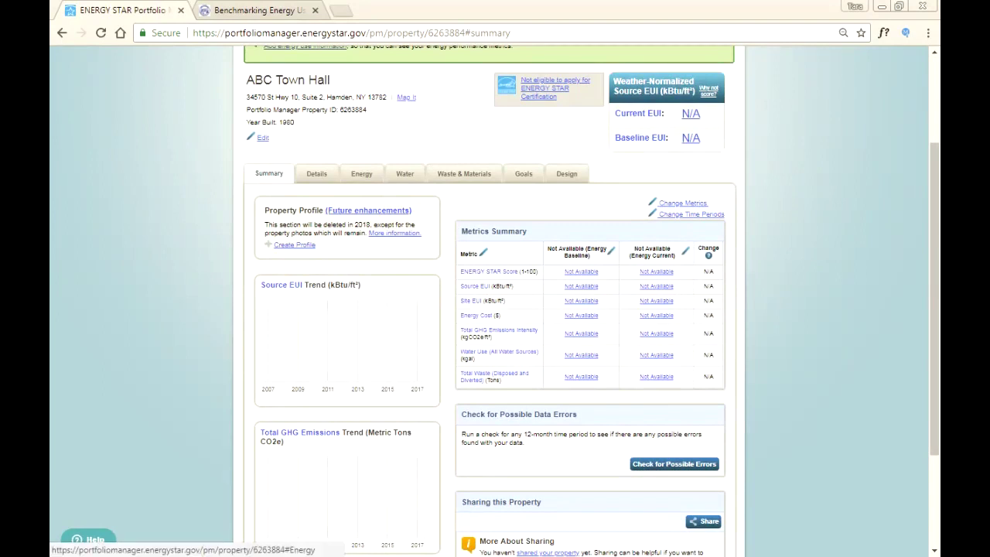
left_click(361, 173)
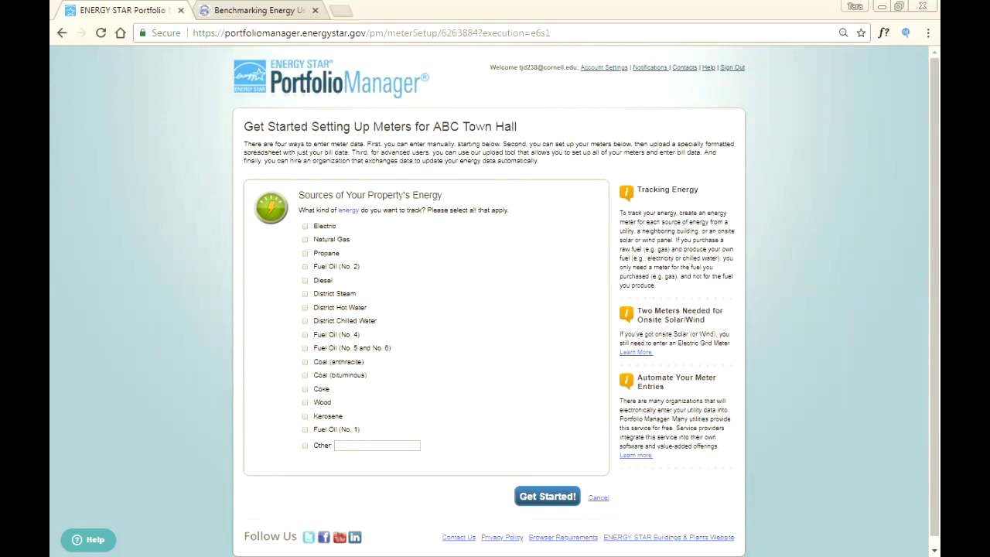
left_click(305, 226)
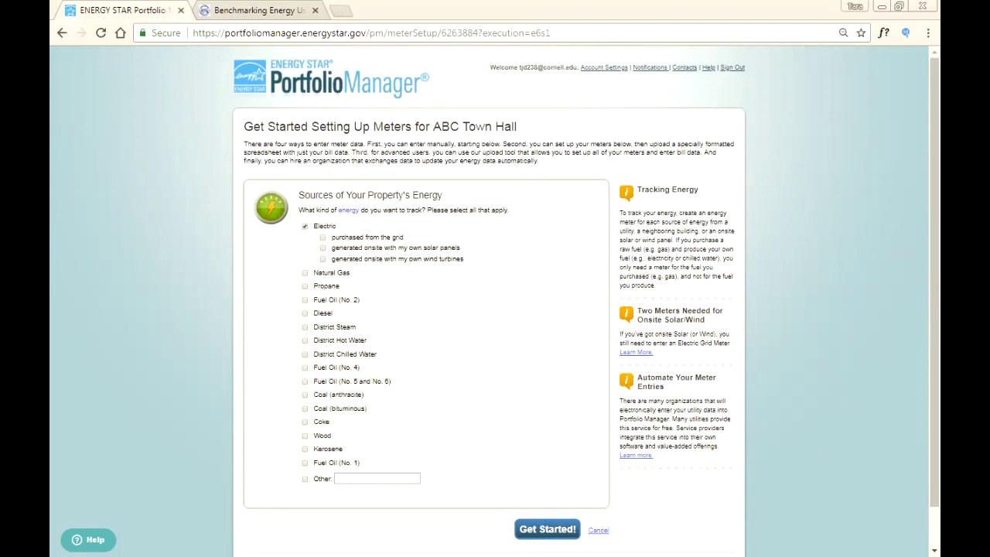
left_click(323, 237)
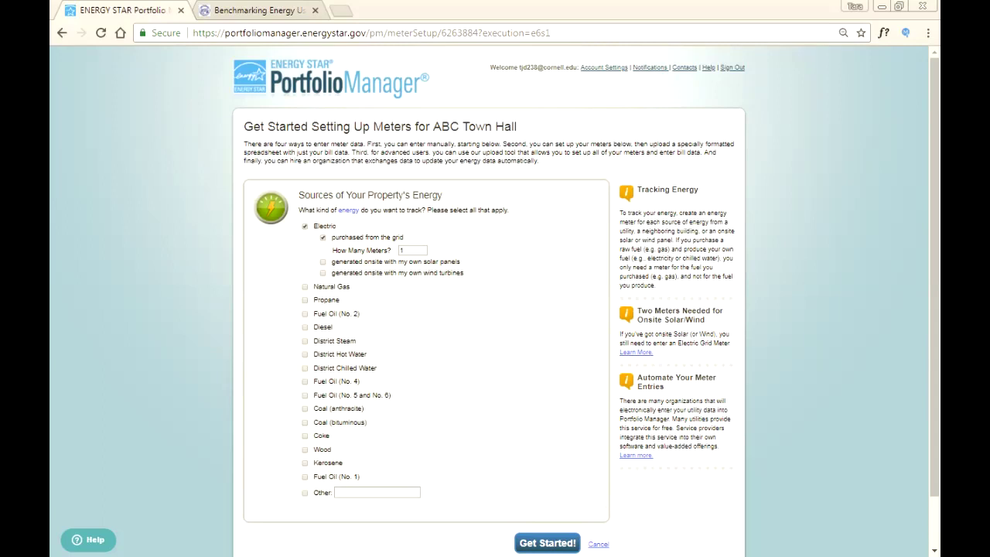
left_click(548, 543)
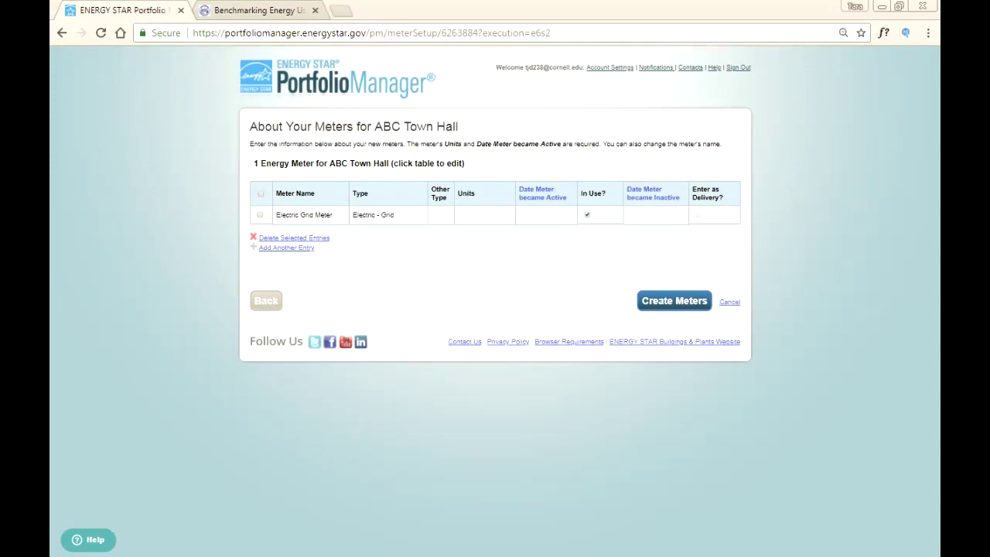
Step: Keep the meter type as Electric - Grid and set its units to kWh (thousand Watt-hours)
left_click(304, 214)
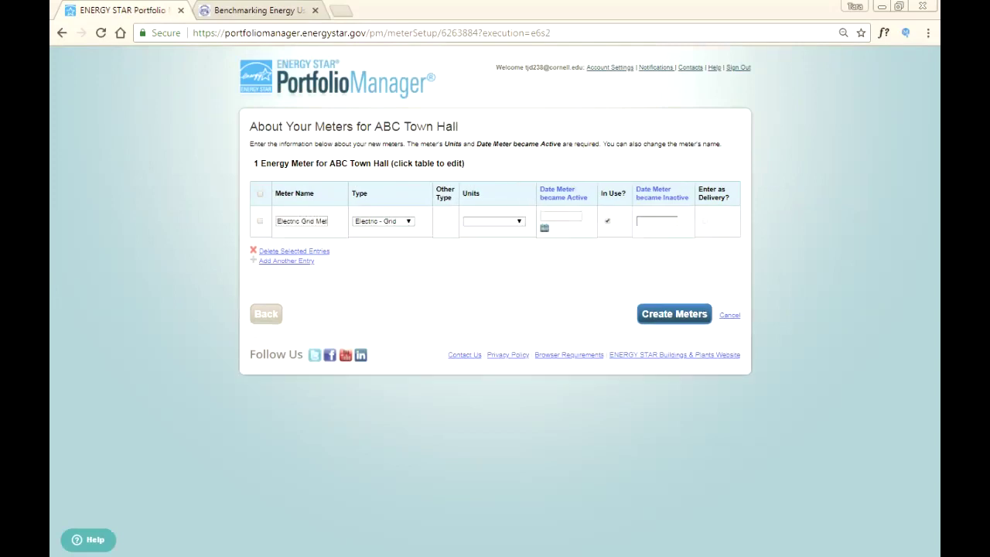
left_click_drag(327, 221, 278, 222)
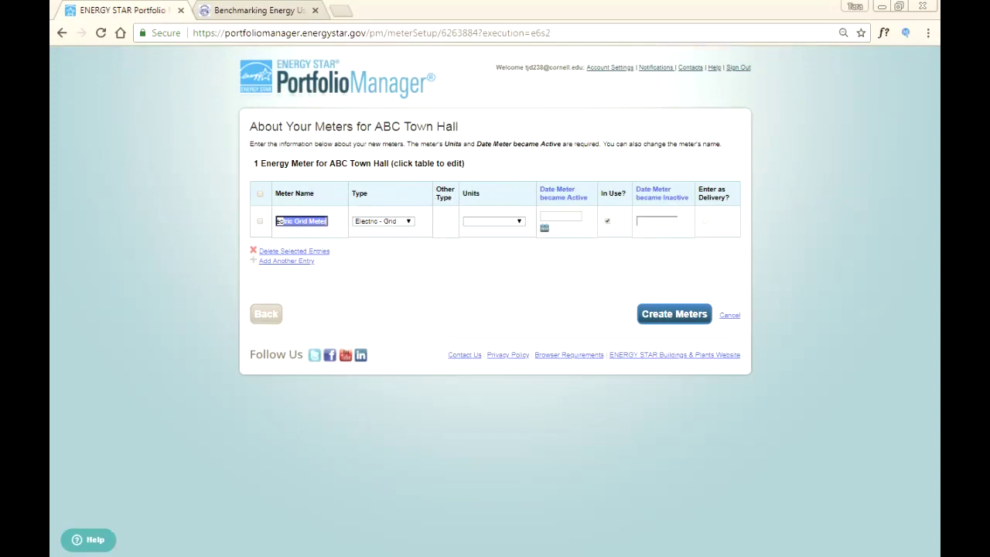
left_click_drag(279, 221, 300, 221)
left_click(383, 221)
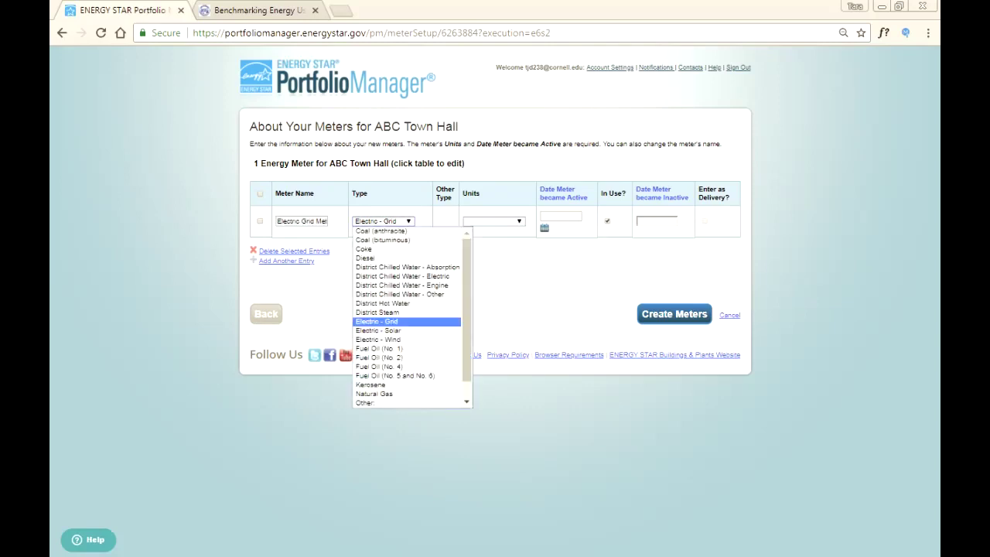
left_click(379, 321)
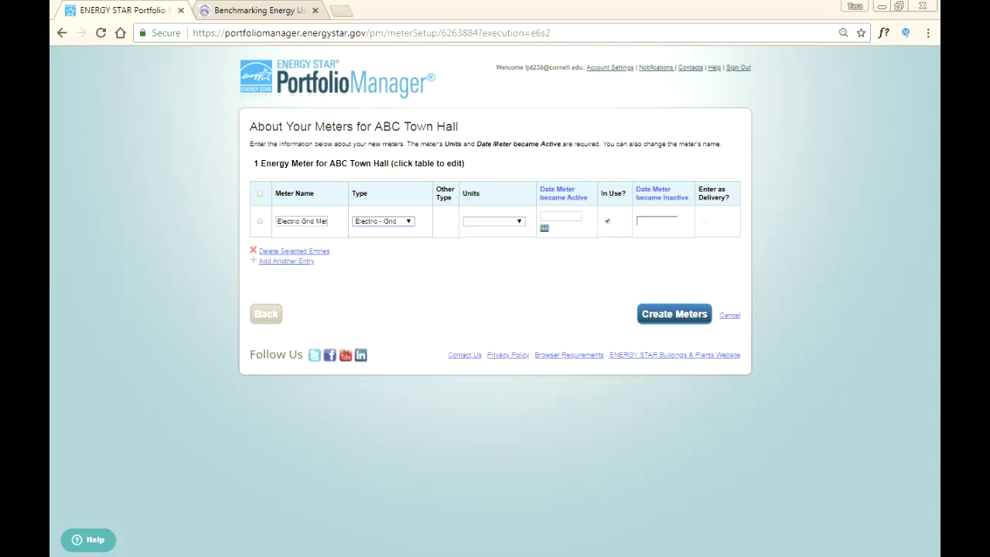
left_click(493, 221)
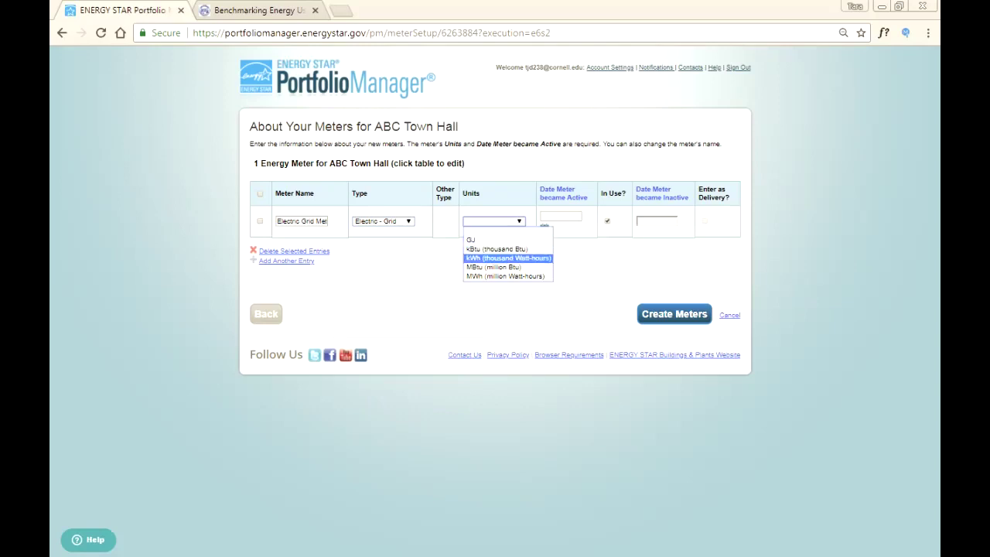
left_click(508, 258)
left_click(493, 221)
key("Return")
Step: Set the date the meter became active to 11/21/2013 and create the meter
left_click(560, 216)
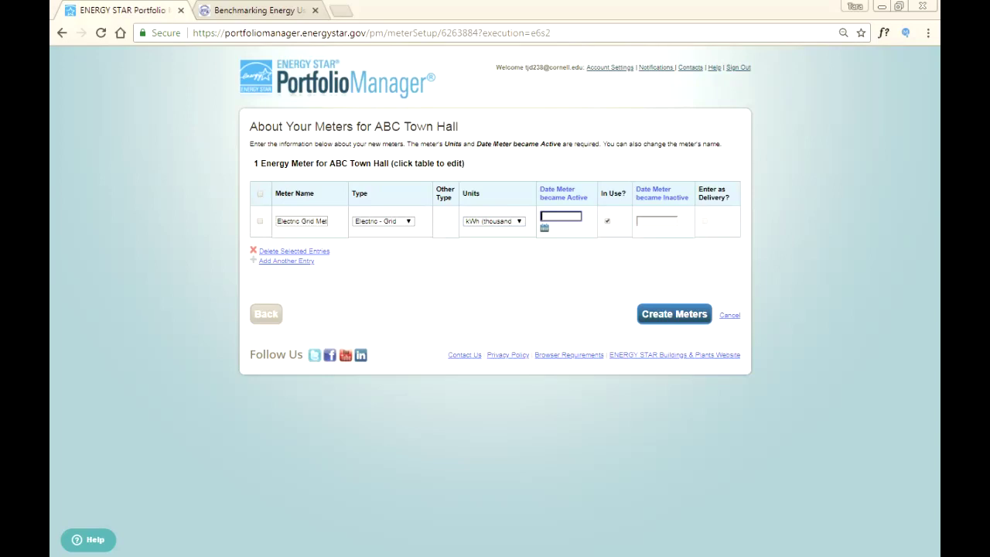
type("11")
key("Down")
key("Return")
key("Return")
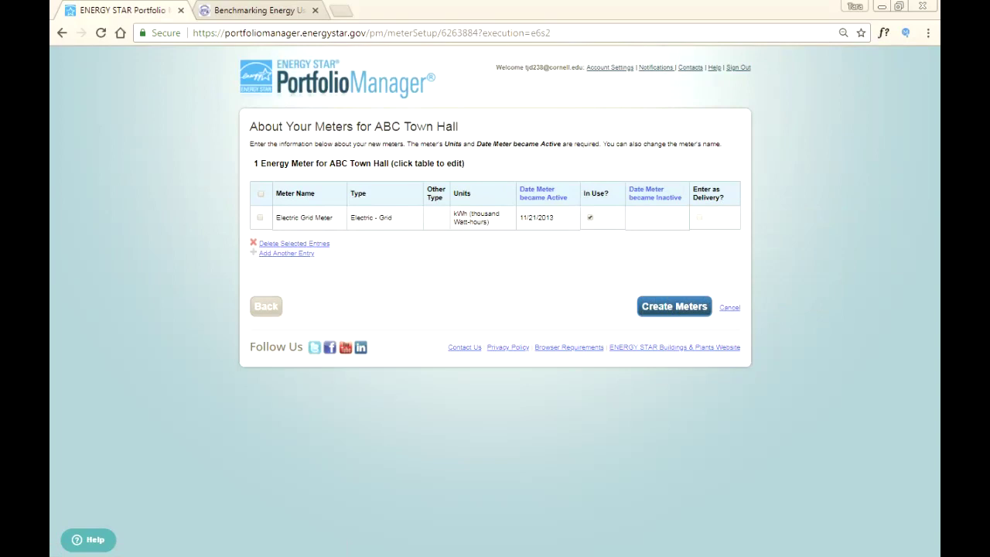
left_click(673, 306)
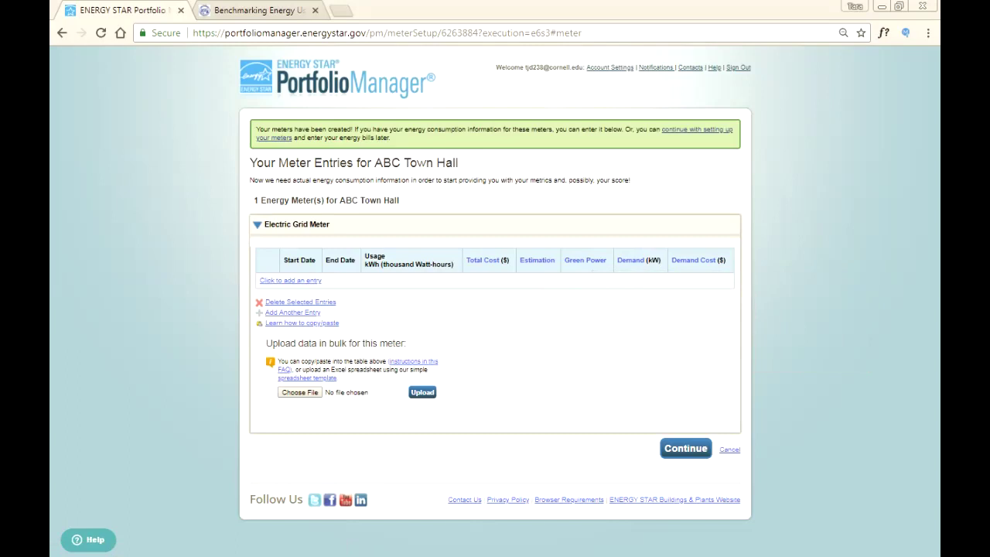
Step: Review the meter entry columns and download the bulk-upload spreadsheet template to the Desktop under its default file name
left_click_drag(293, 260, 453, 265)
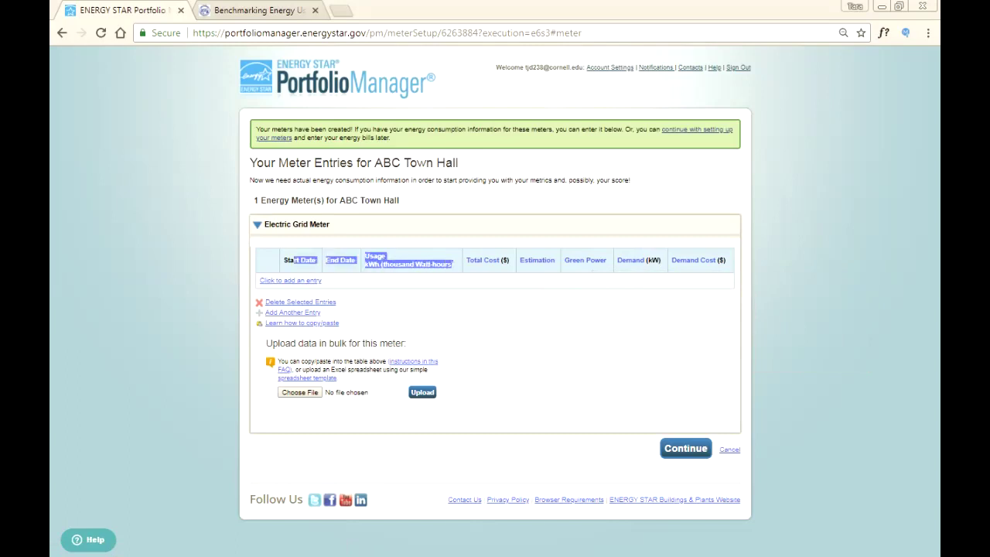
left_click(456, 264)
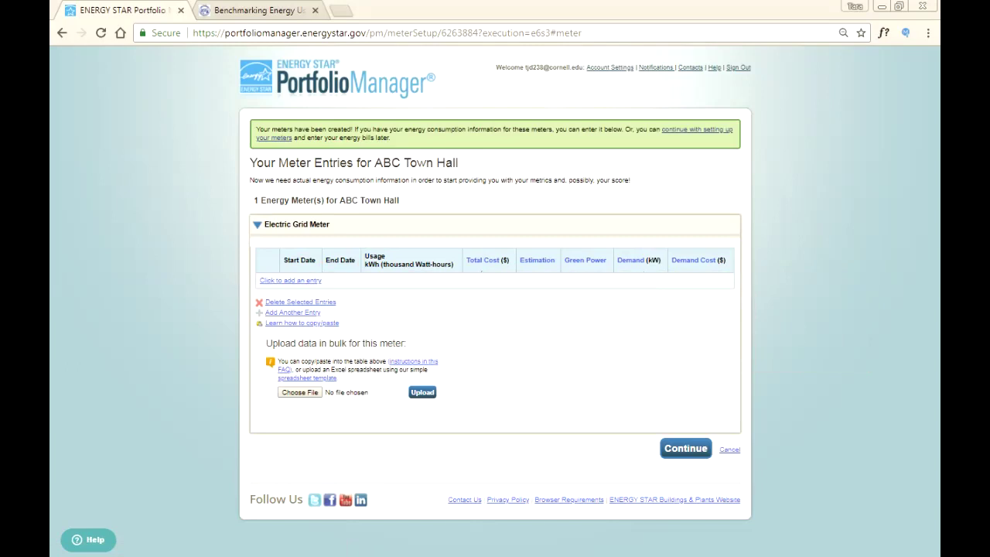
mouse_move(536, 261)
mouse_move(630, 261)
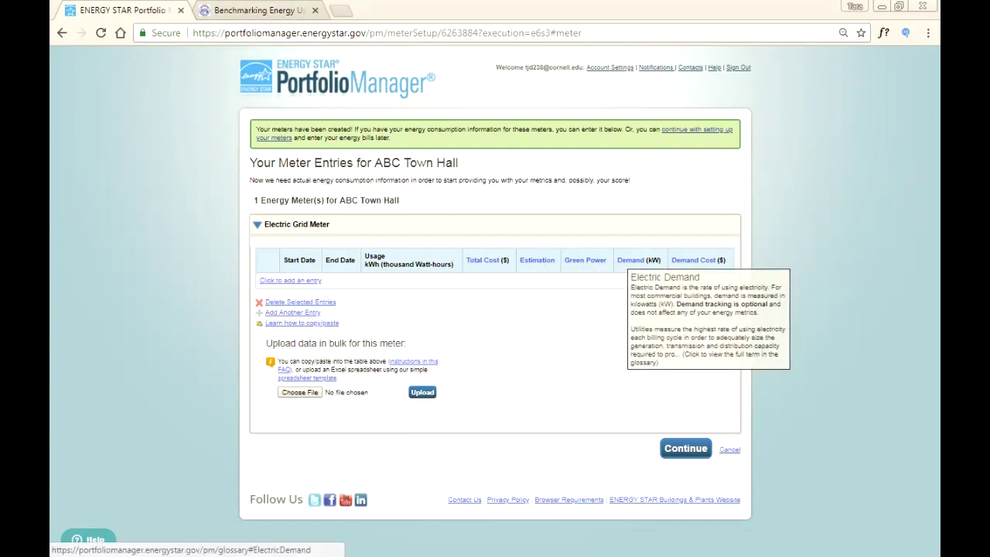
mouse_move(585, 261)
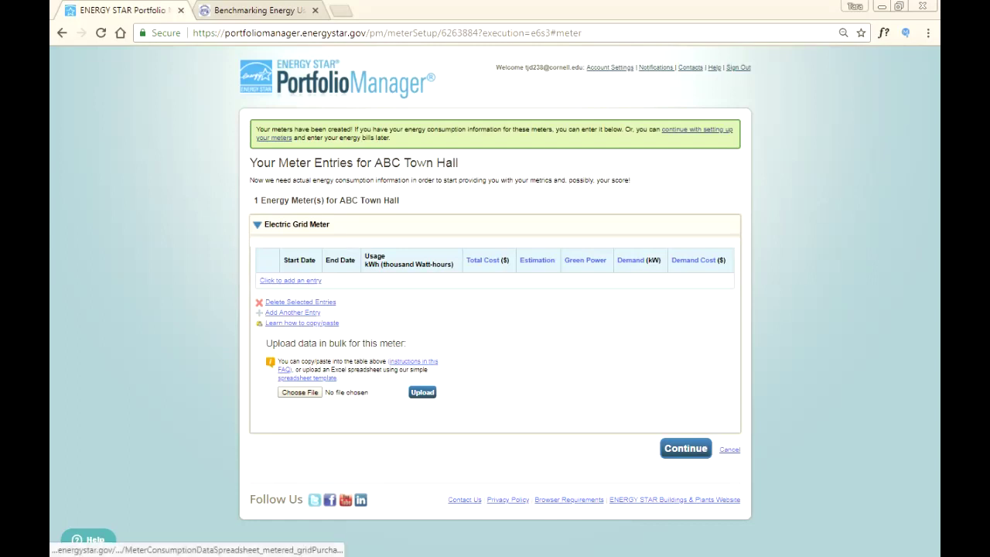
left_click(307, 377)
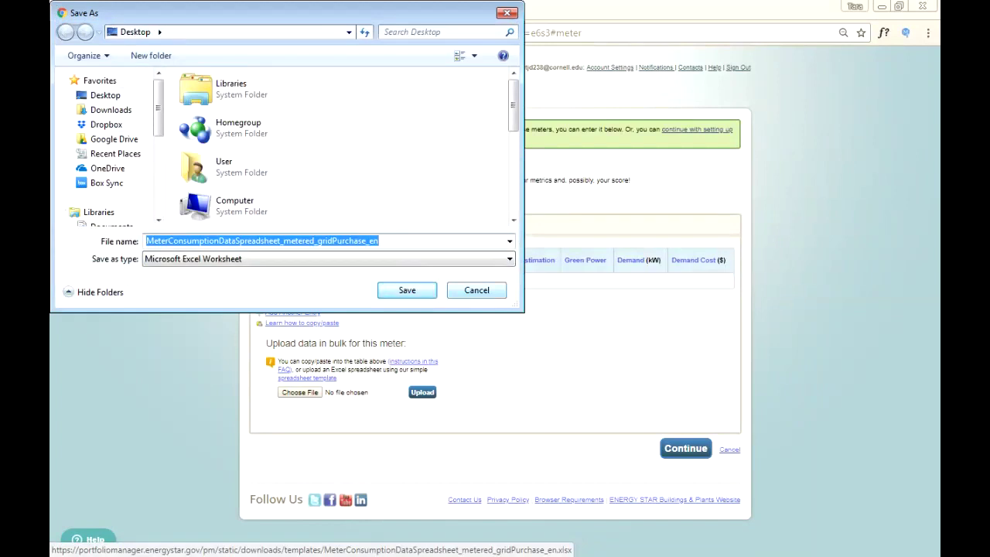
key("Return")
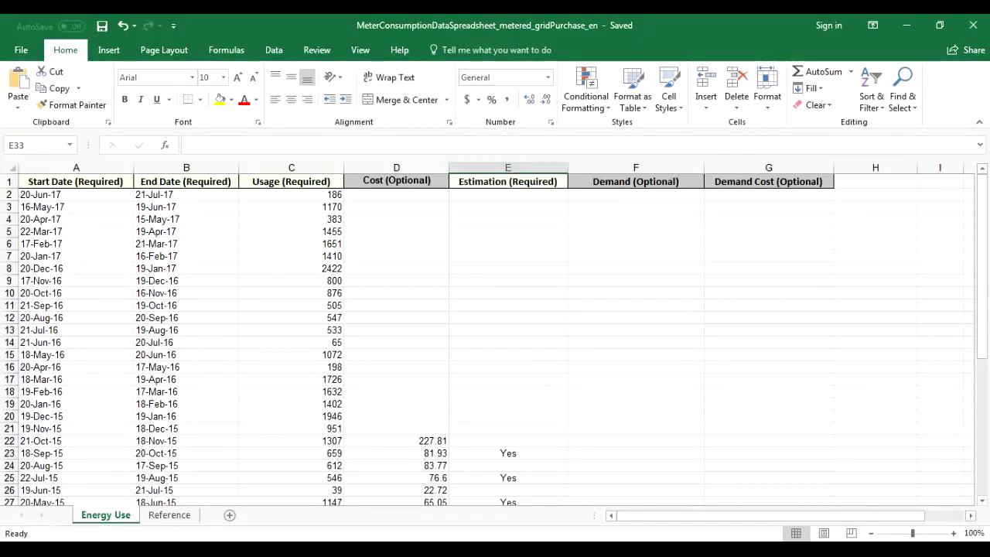
Step: Examine the start date, end date, usage, cost, estimation and demand columns of the filled-in meter spreadsheet in Excel
left_click(8, 181)
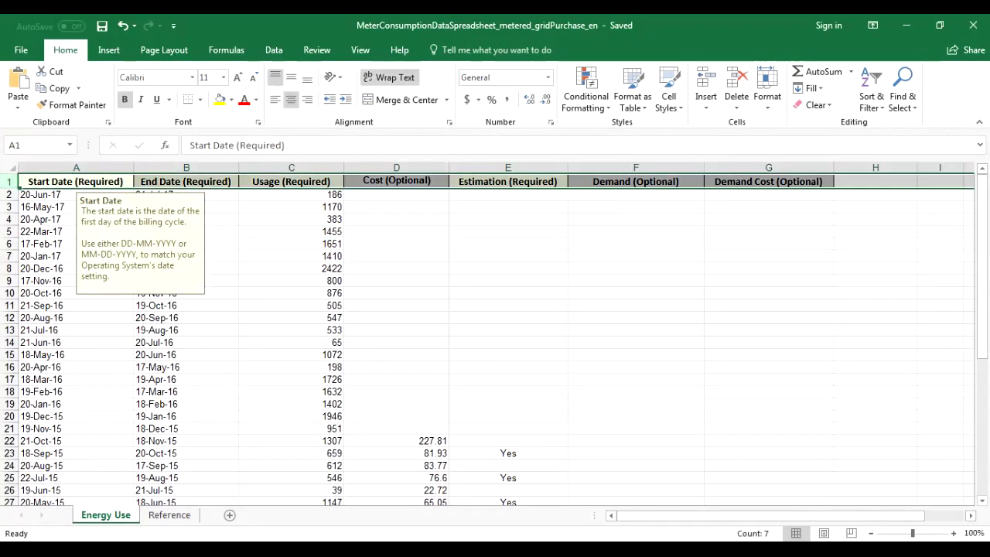
left_click(290, 256)
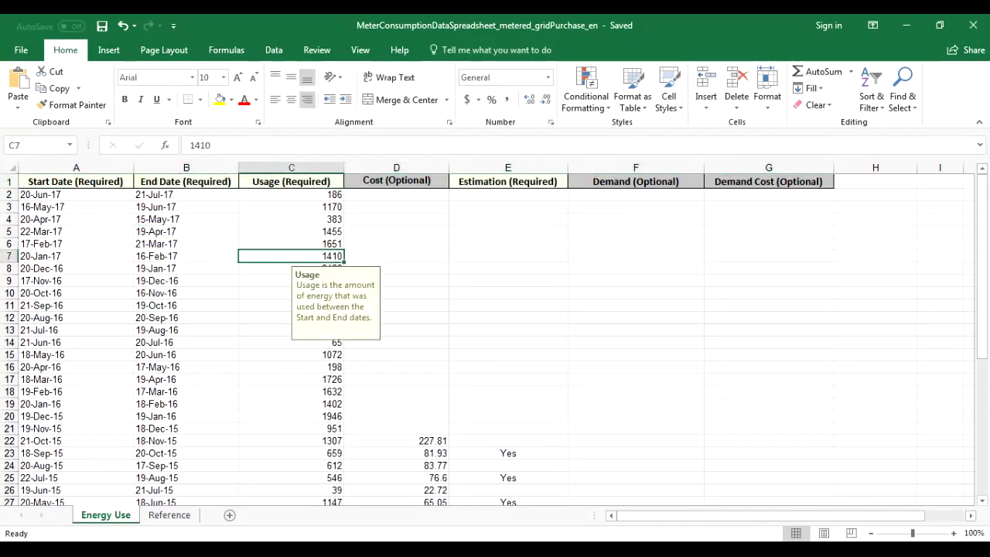
left_click(40, 194)
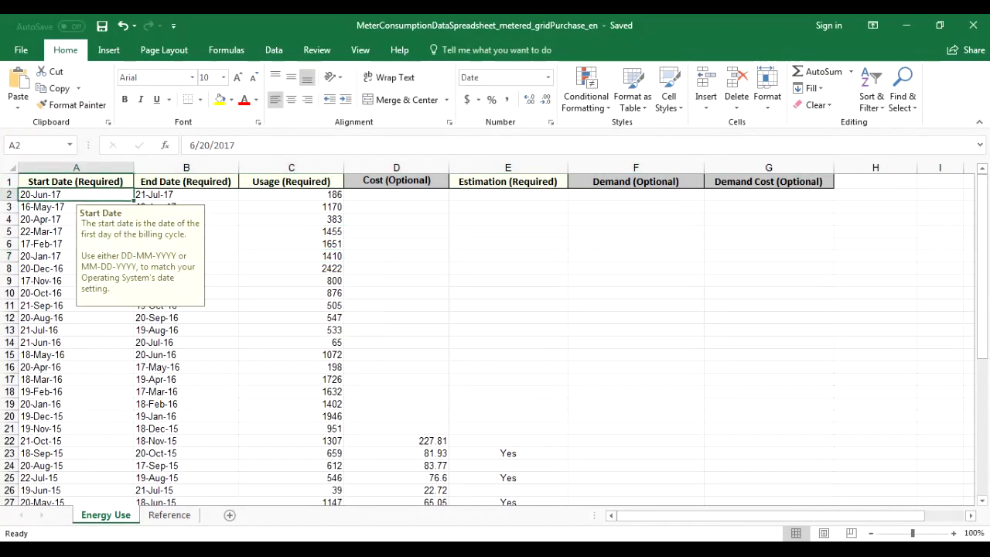
left_click(186, 194)
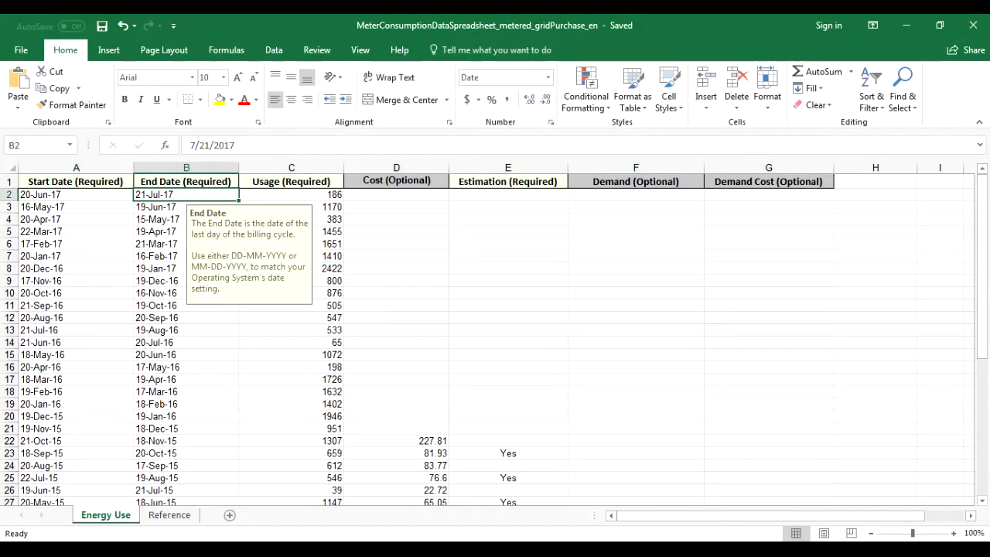
left_click(291, 194)
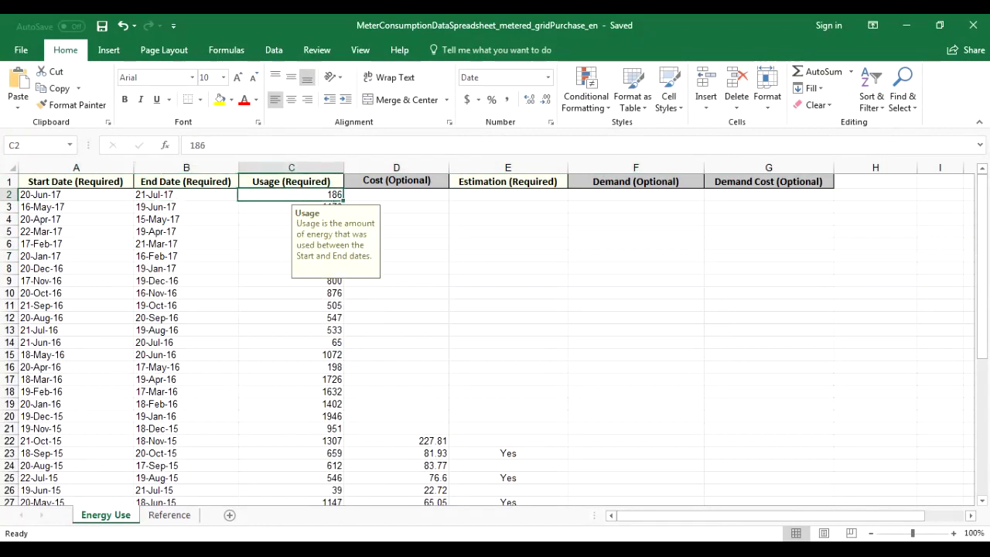
left_click(396, 194)
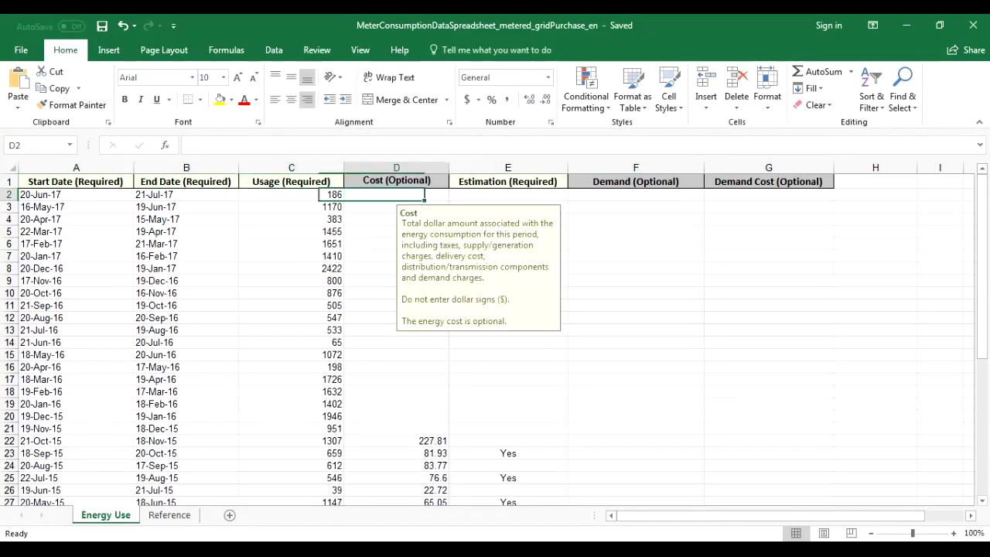
scroll(495, 340, "down", 7)
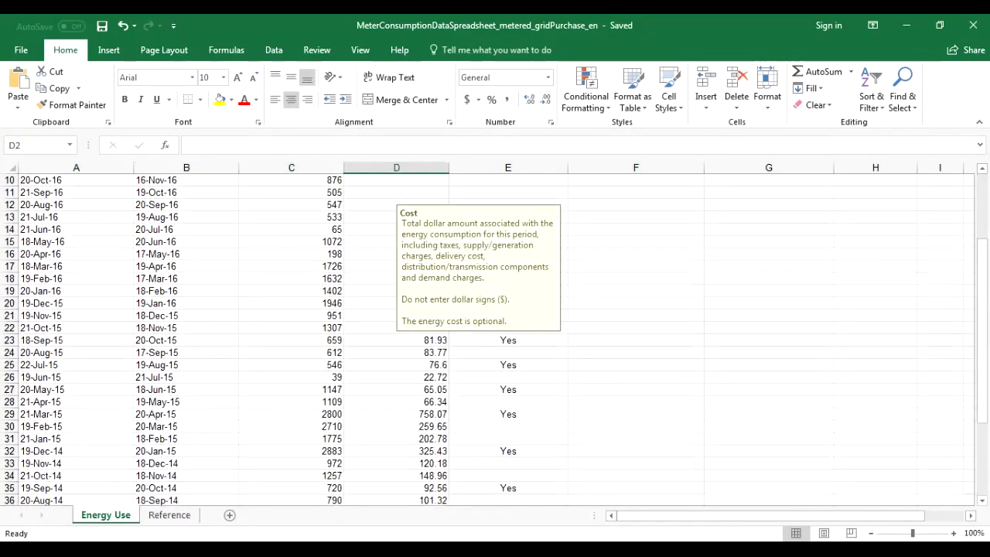
scroll(494, 340, "up", 7)
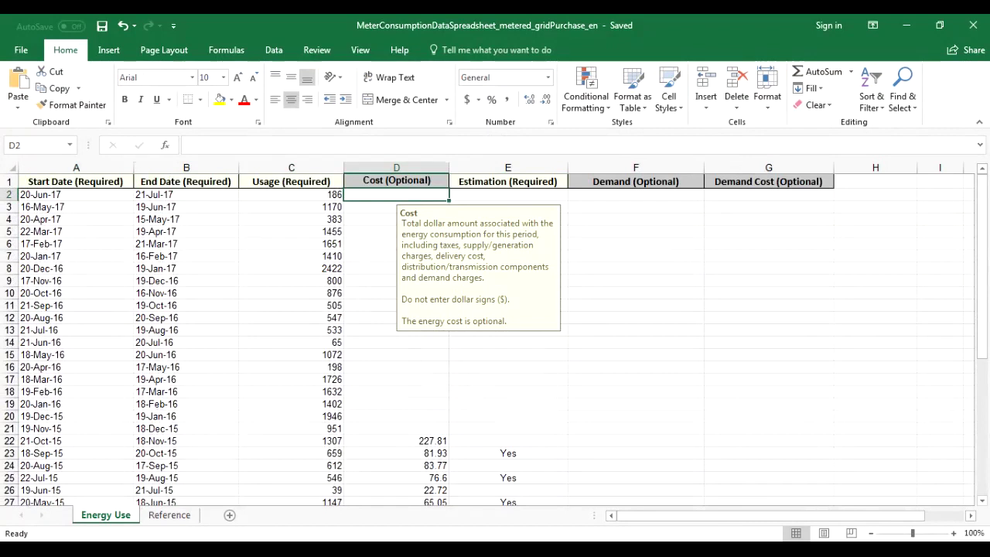
left_click(507, 194)
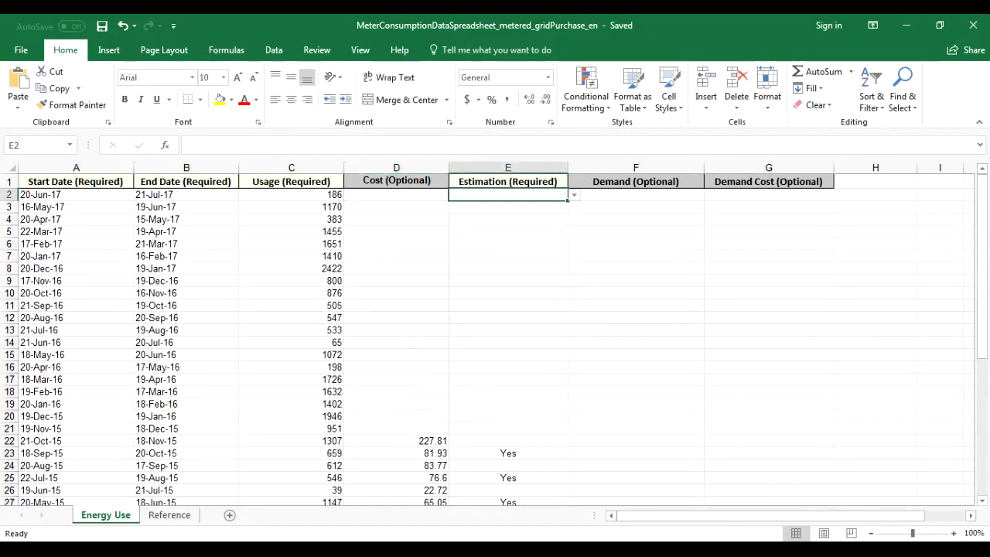
left_click(636, 194)
left_click(507, 194)
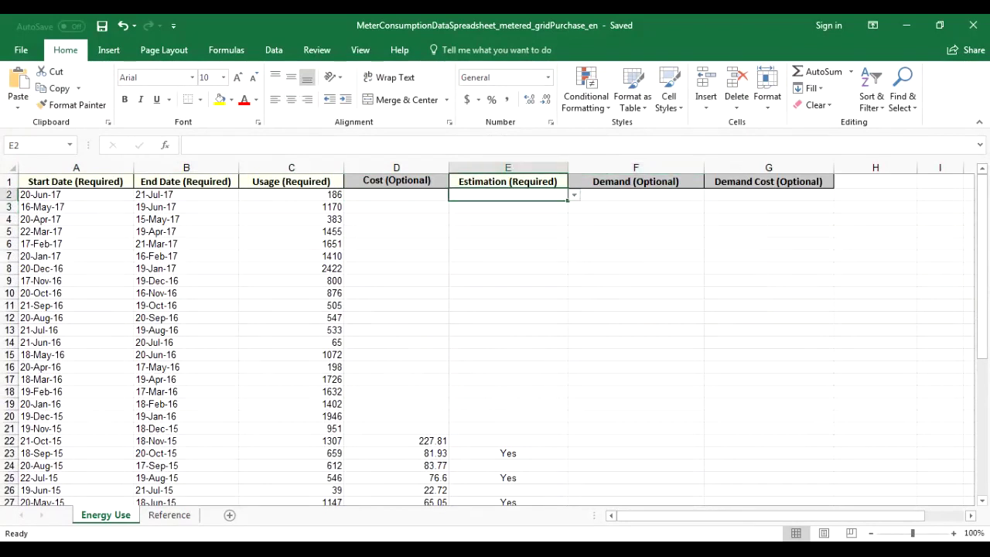
scroll(495, 340, "down", 11)
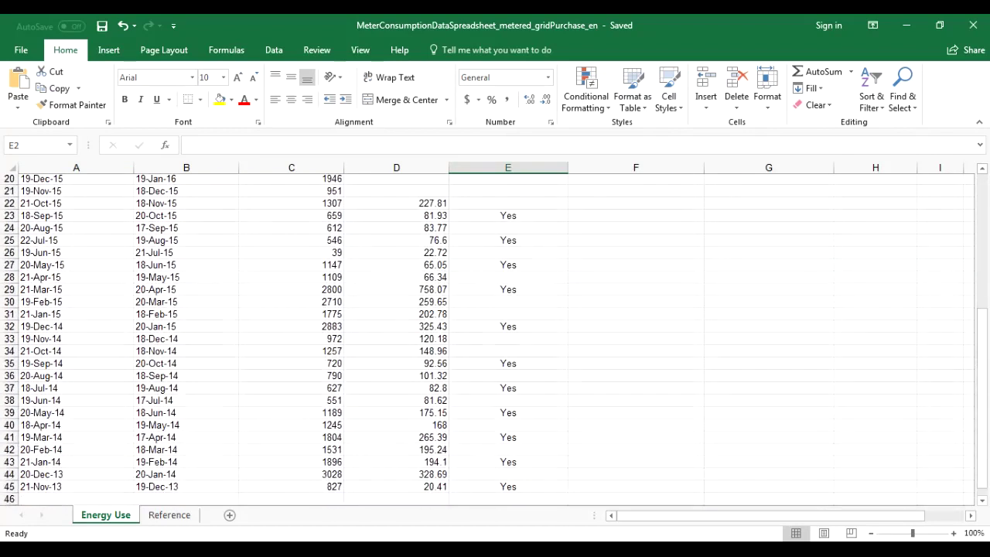
scroll(495, 340, "up", 11)
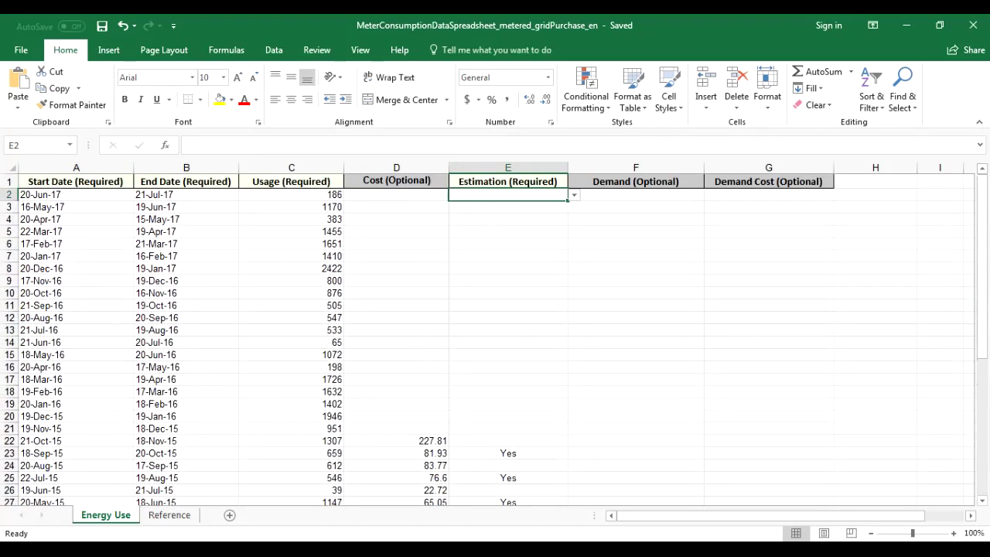
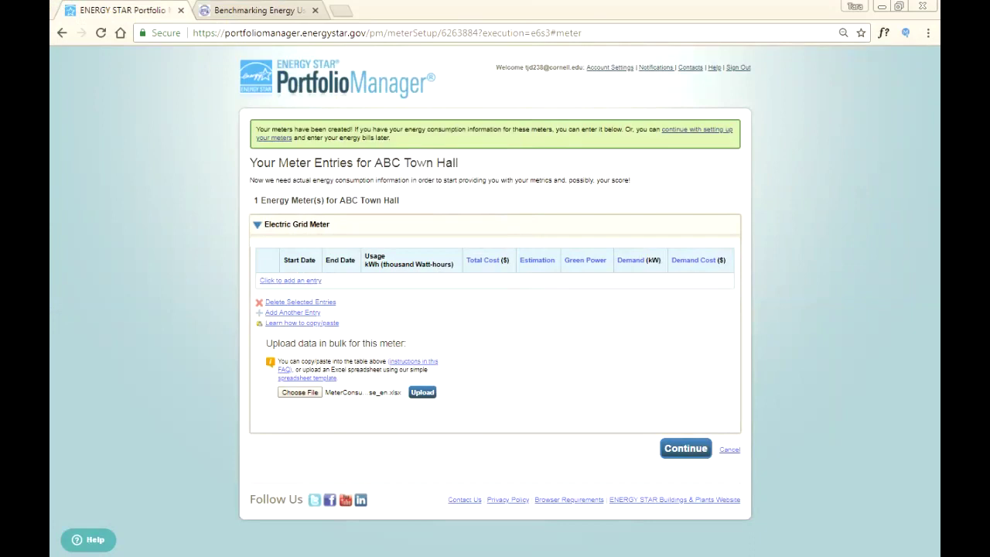
Step: Upload the chosen meter consumption spreadsheet to the Electric Grid Meter in Portfolio Manager and review the imported entries
left_click(422, 392)
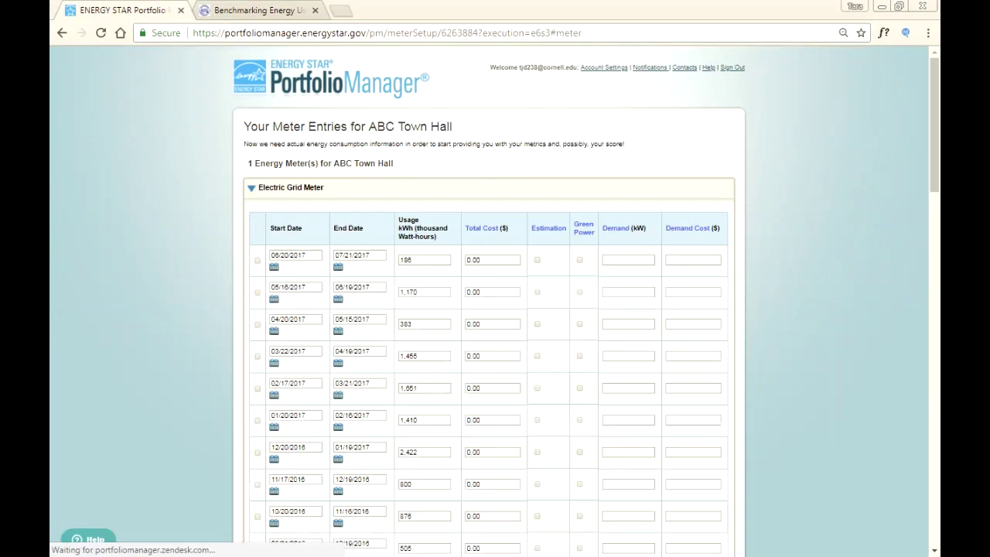
scroll(489, 302, "down", 13)
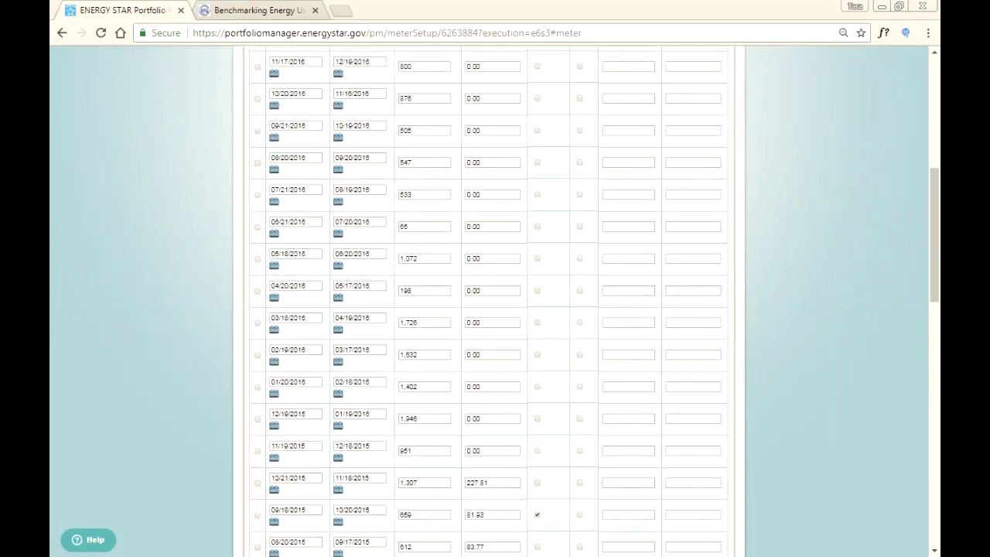
scroll(488, 301, "down", 4)
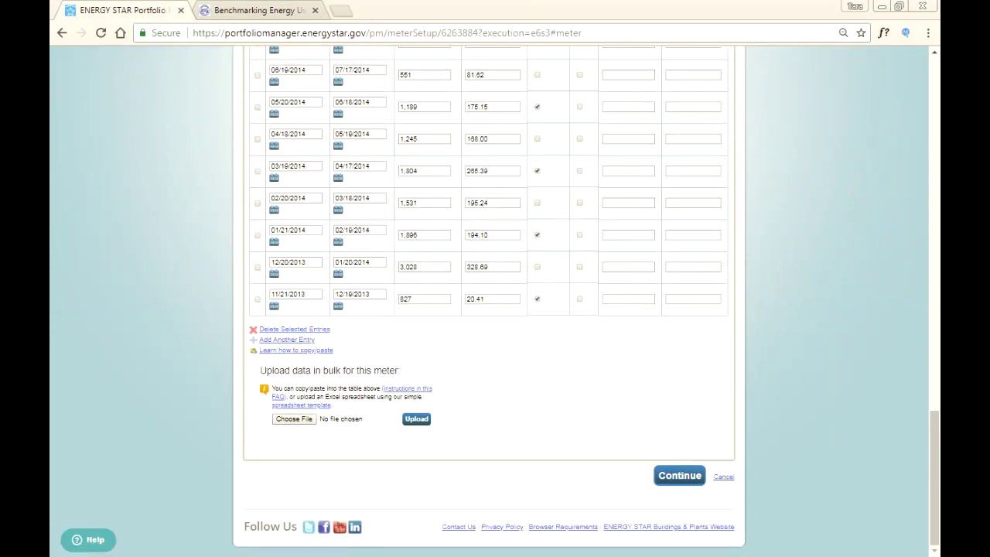
Step: Save the imported meter entries and apply the Electric Grid Meter to the metrics as accounting for ABC Town Hall's total energy consumption
scroll(488, 301, "up", 17)
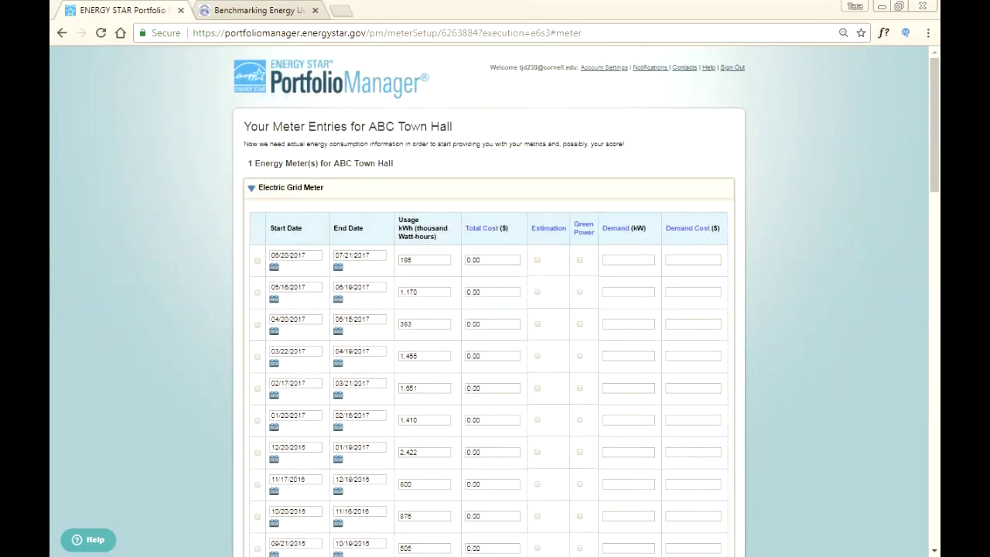
scroll(488, 301, "down", 17)
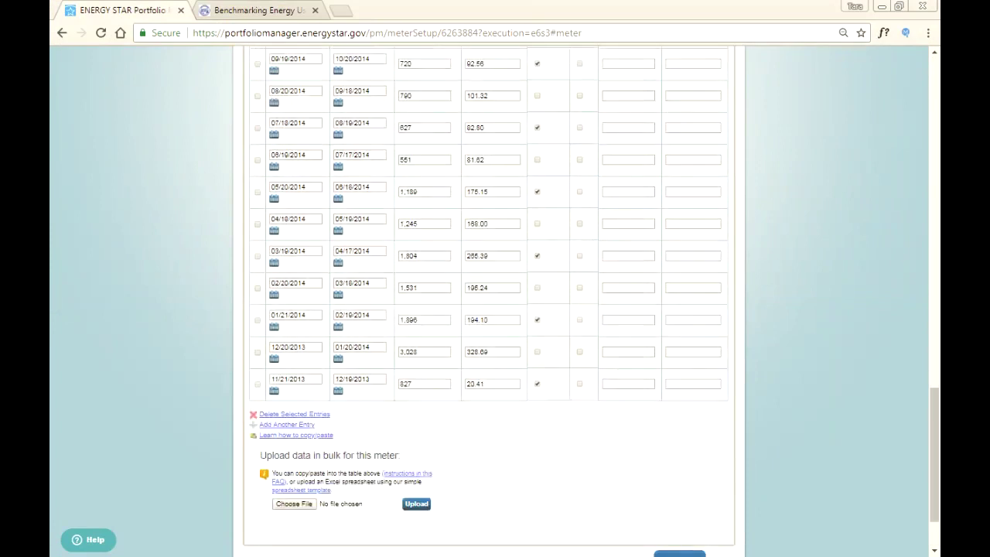
scroll(489, 302, "down", 1)
left_click(679, 475)
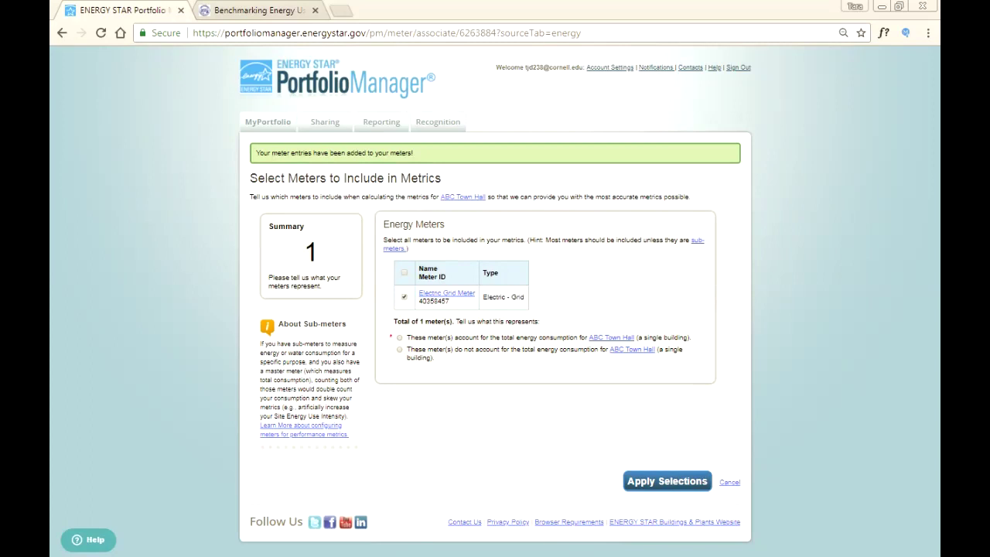
left_click(399, 337)
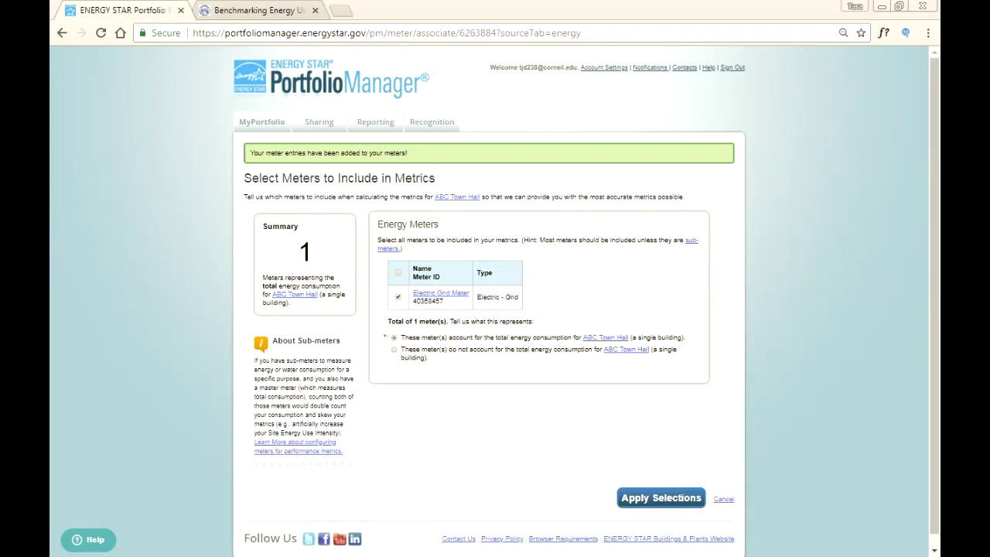
left_click(661, 497)
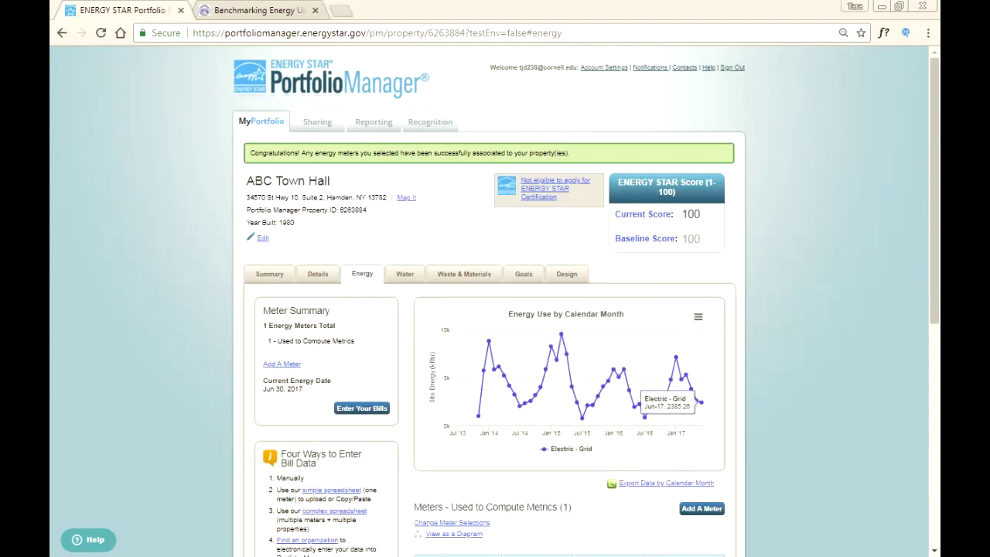
Step: Examine ABC Town Hall's monthly energy use chart and meter list, and the baseline and current figures in its metrics summary
scroll(495, 309, "down", 3)
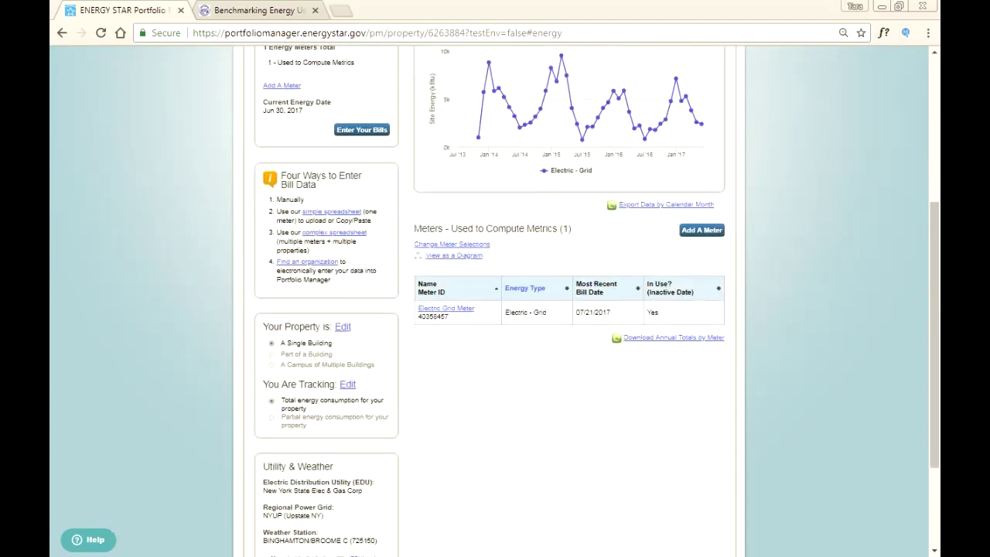
scroll(494, 309, "up", 3)
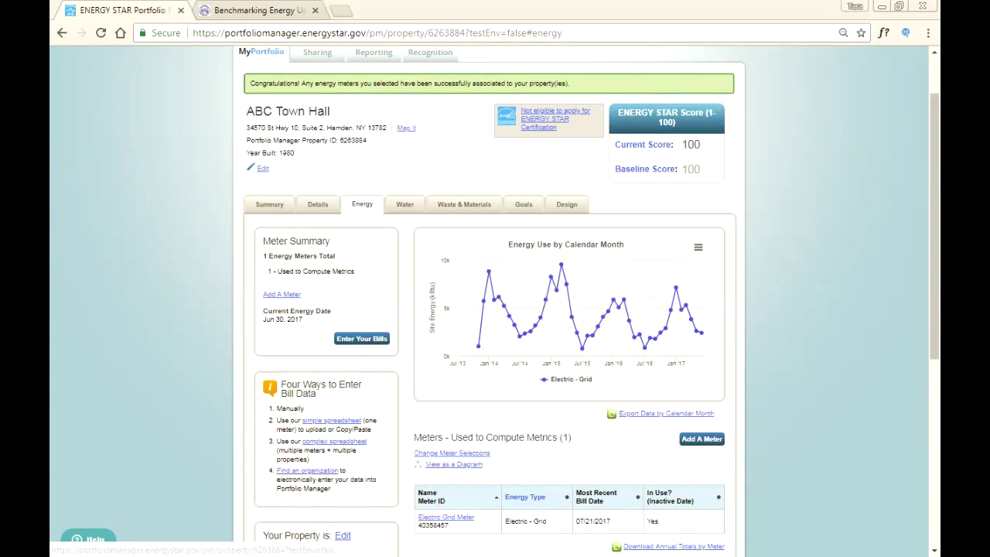
left_click(270, 204)
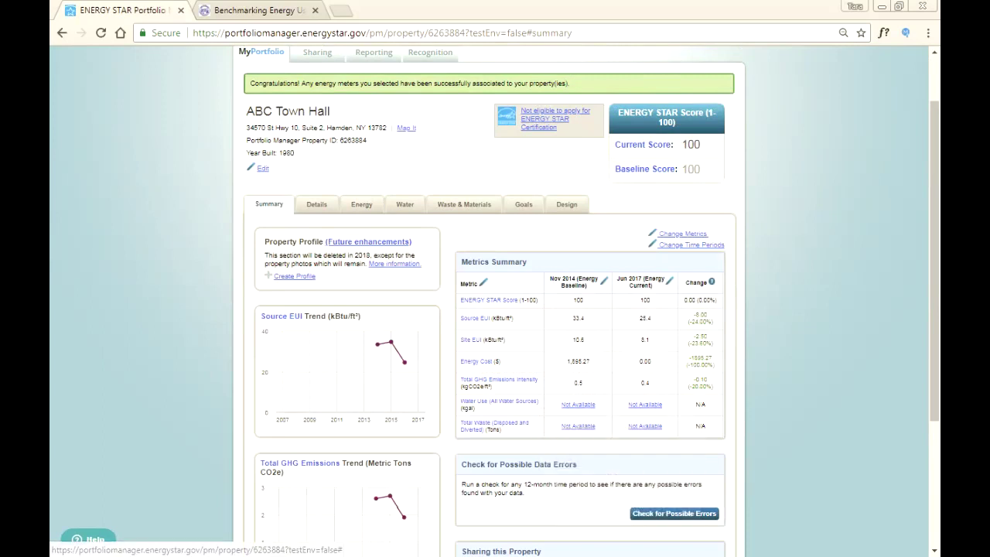
mouse_move(488, 300)
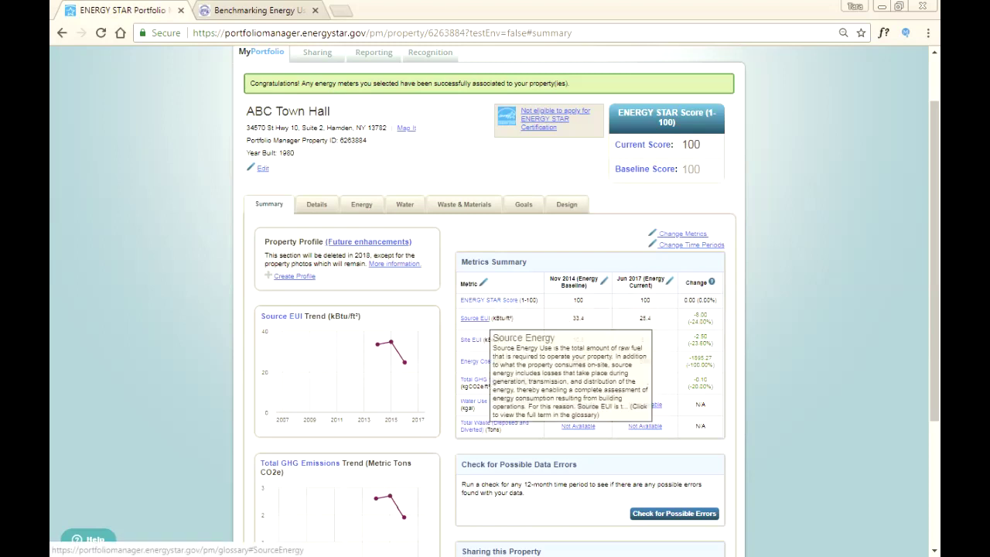
mouse_move(499, 381)
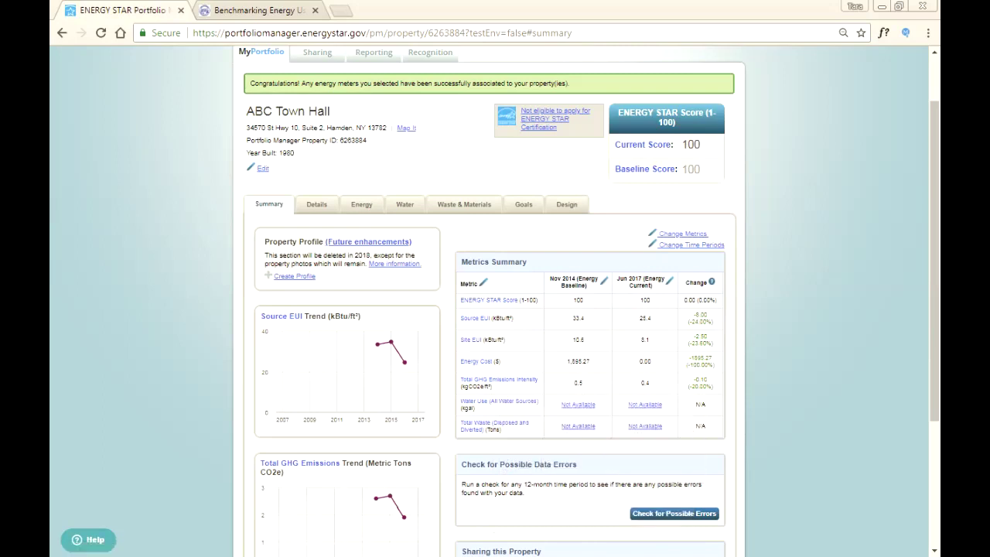
left_click_drag(560, 285, 588, 285)
left_click_drag(638, 285, 652, 285)
scroll(494, 309, "down", 2)
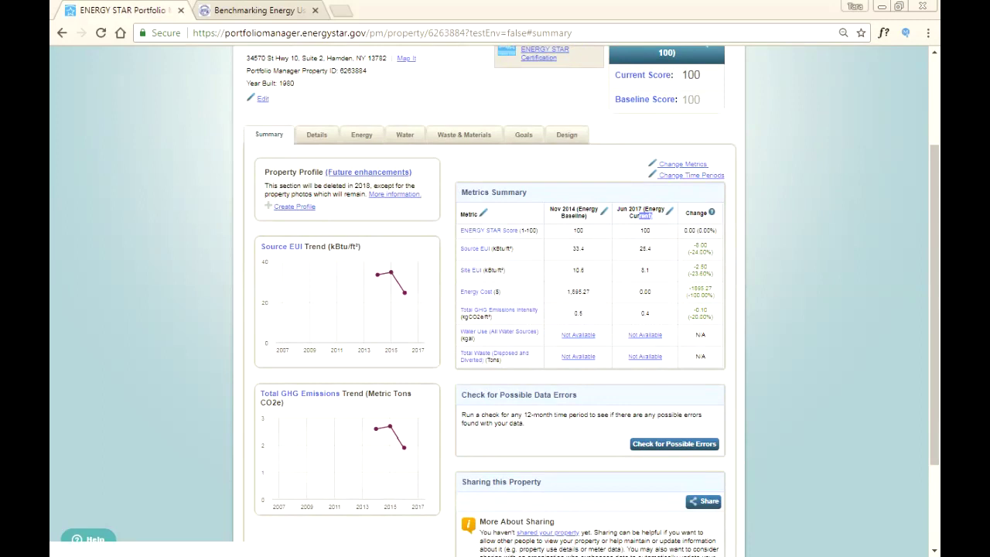
scroll(587, 325, "down", 2)
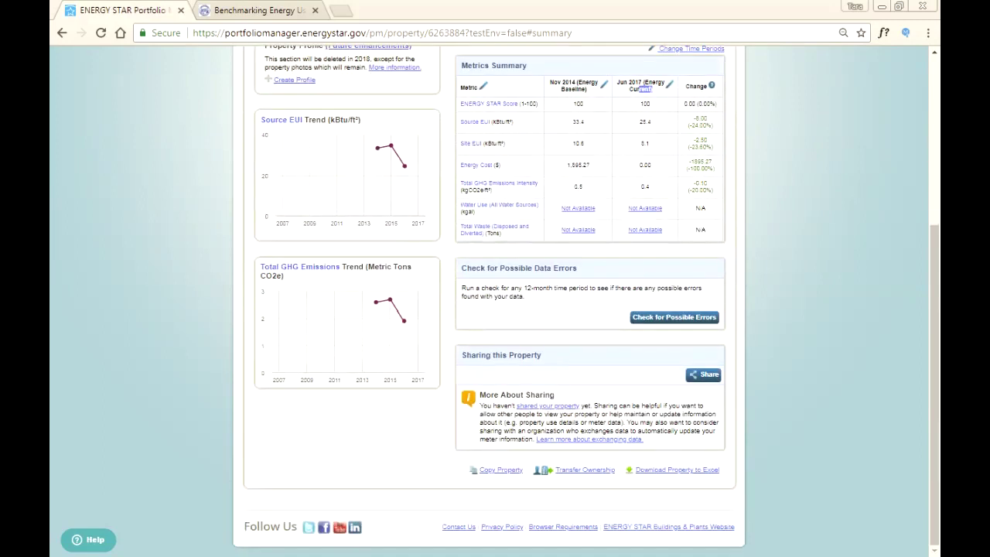
scroll(391, 309, "up", 4)
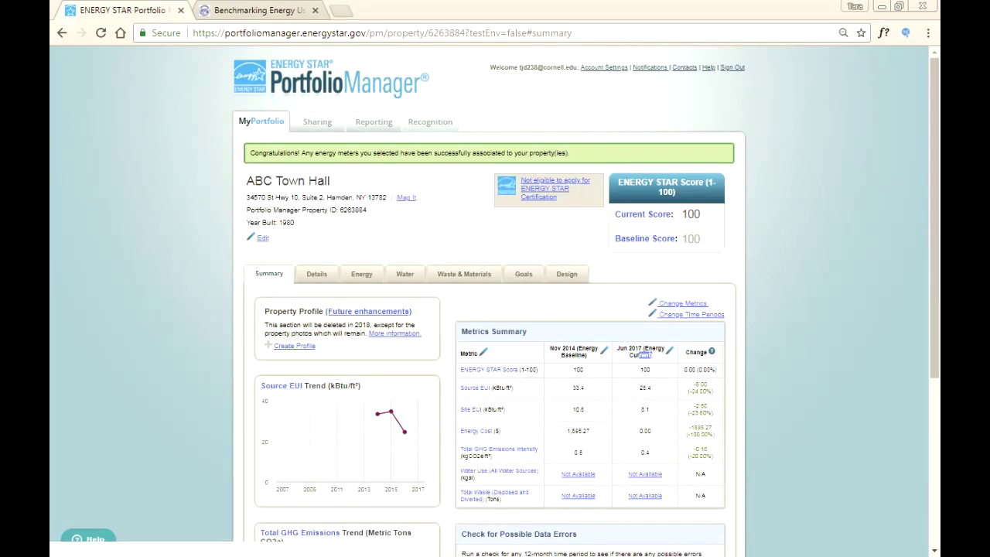
Step: Open the ENERGY report template for editing and set it to include All Properties
left_click(374, 121)
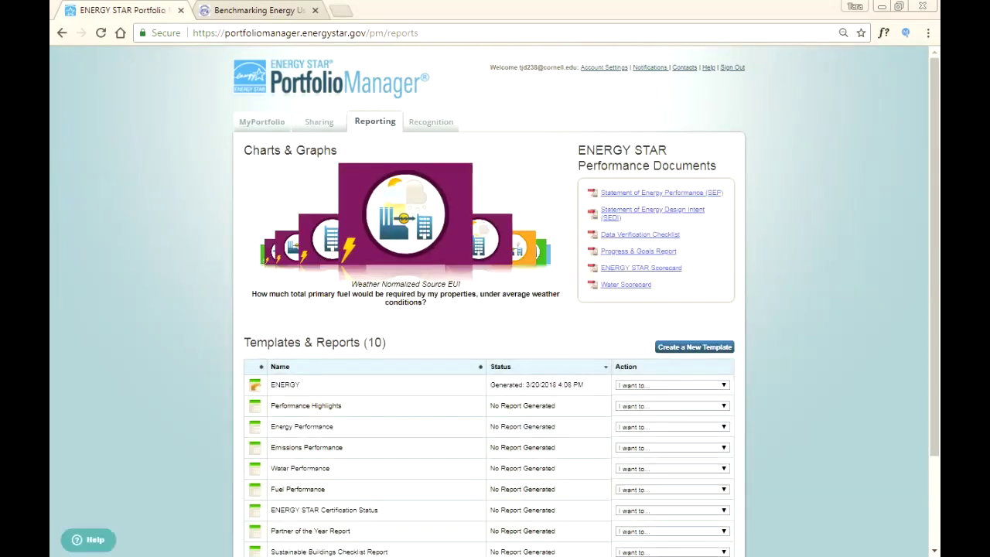
scroll(495, 301, "down", 2)
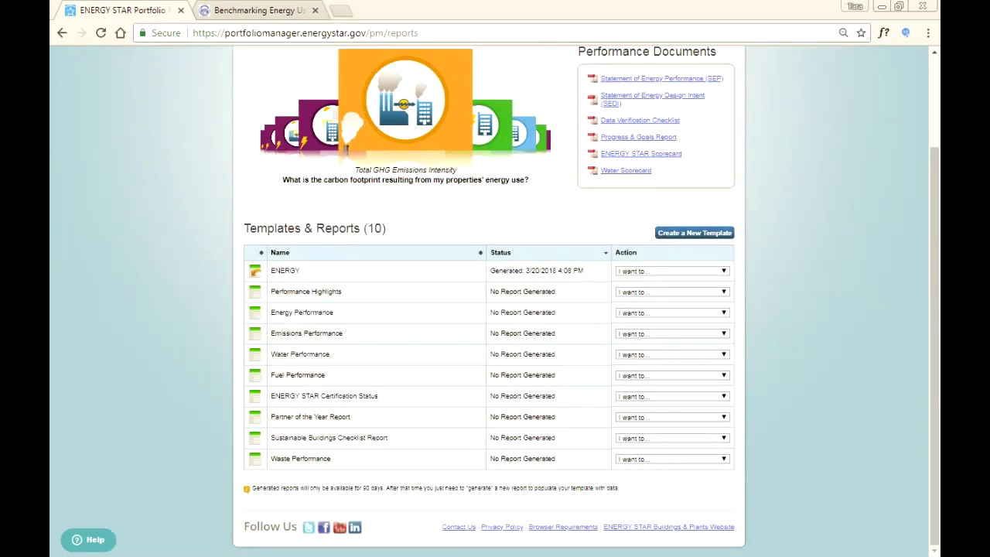
left_click(671, 270)
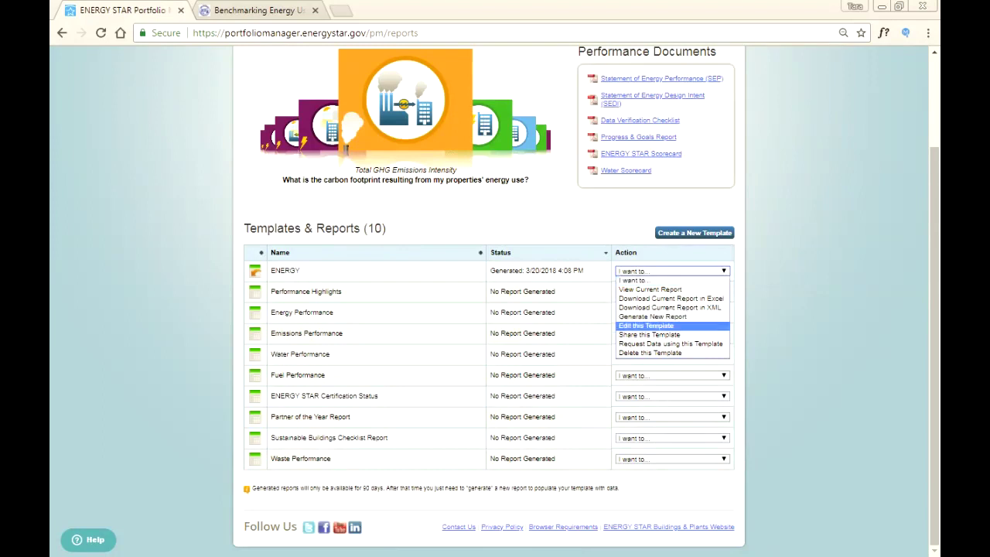
key("Return")
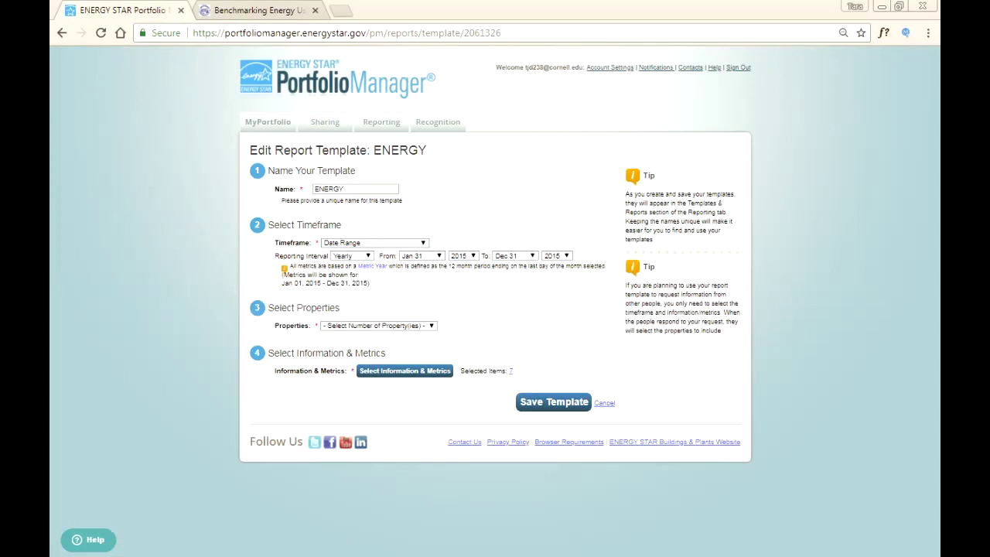
left_click(379, 326)
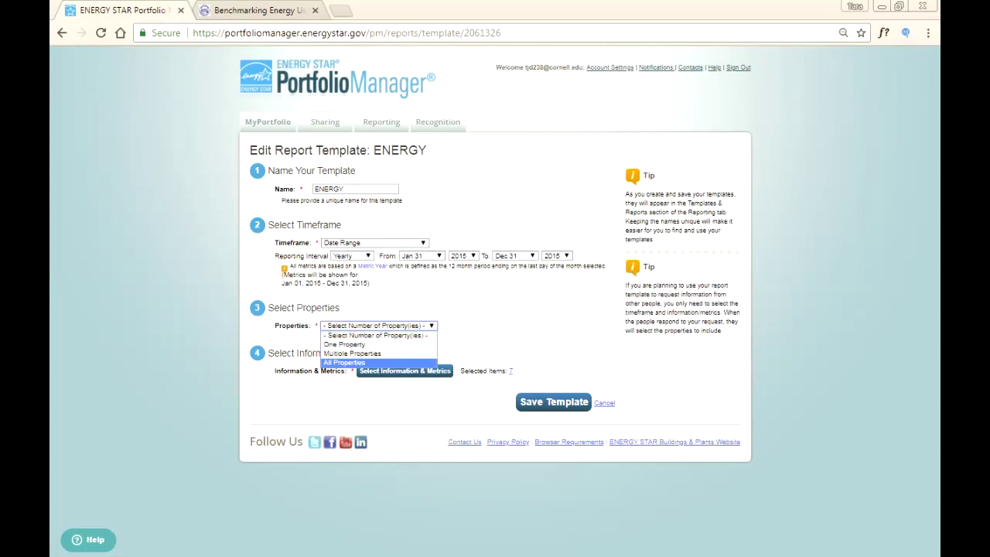
key("Return")
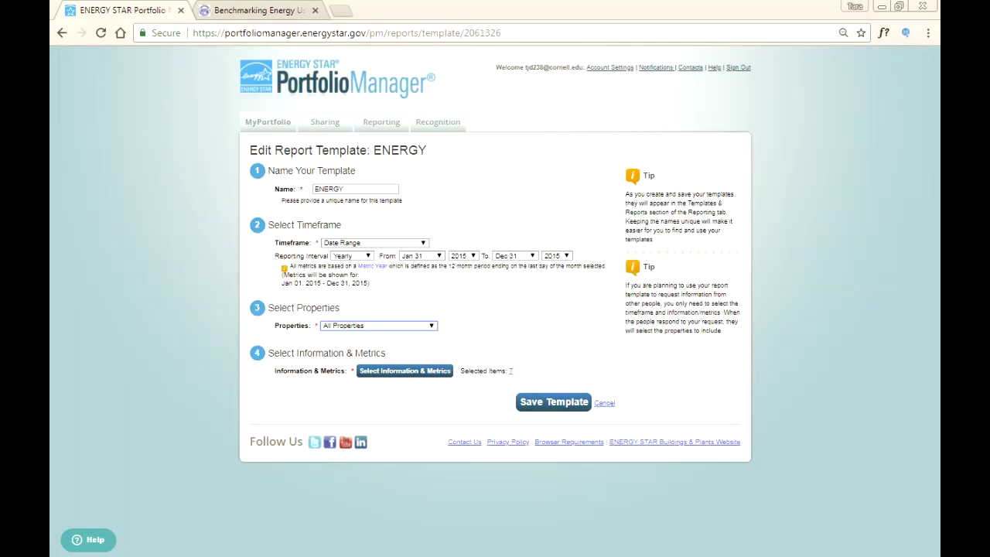
Step: Review the available energy and waste performance metrics, apply the existing metric selection and save the ENERGY template
left_click(404, 370)
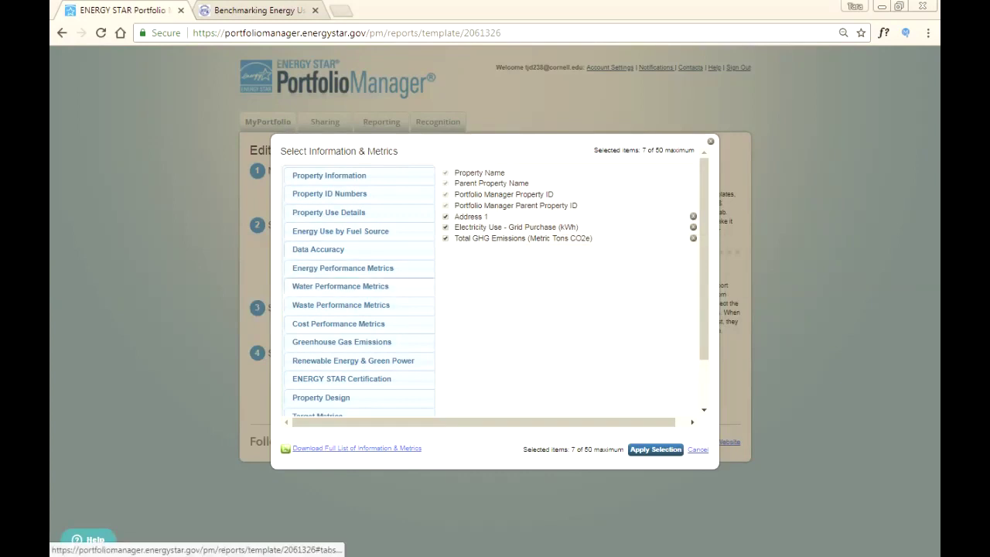
scroll(341, 286, "down", 1)
scroll(341, 230, "up", 1)
left_click(342, 268)
scroll(541, 345, "down", 5)
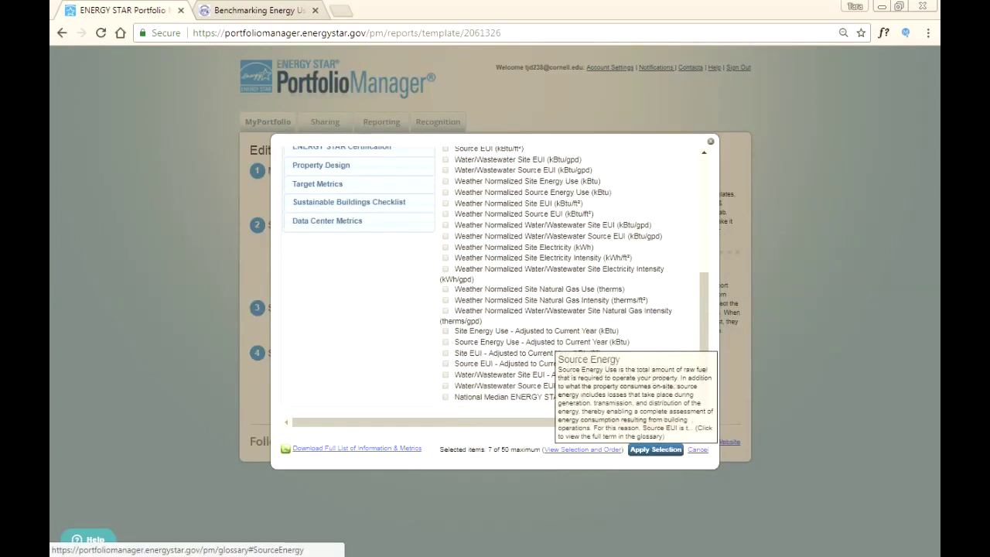
scroll(541, 356, "up", 5)
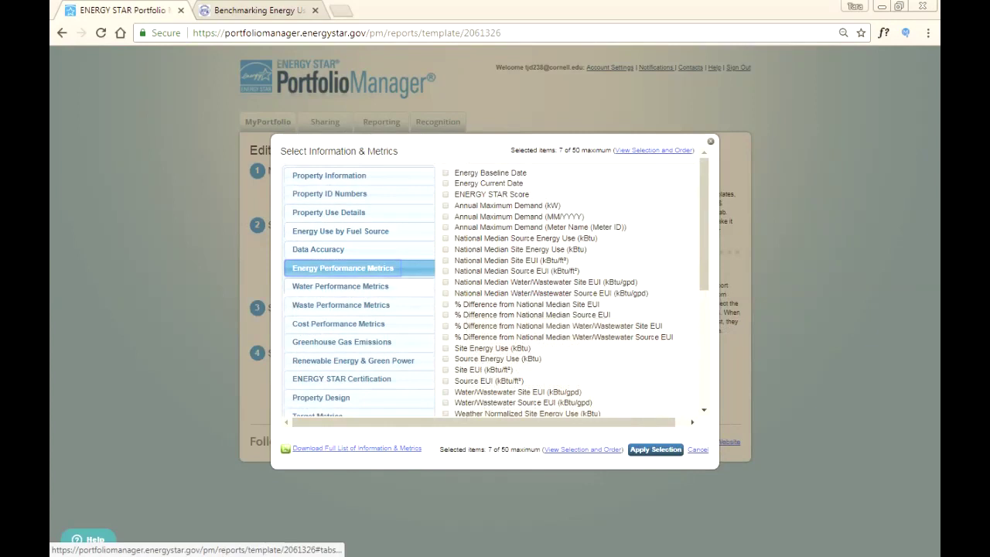
left_click(340, 304)
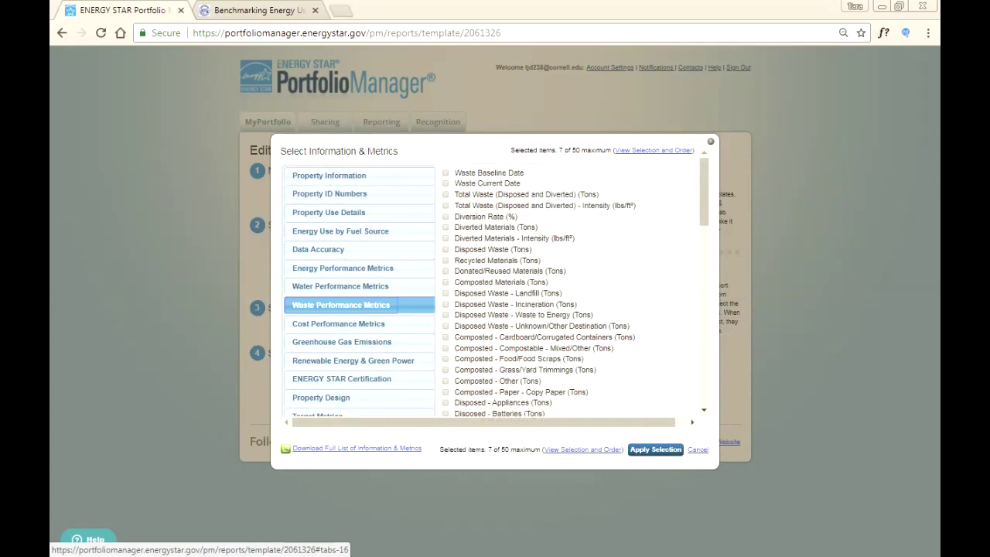
left_click(654, 449)
left_click(554, 401)
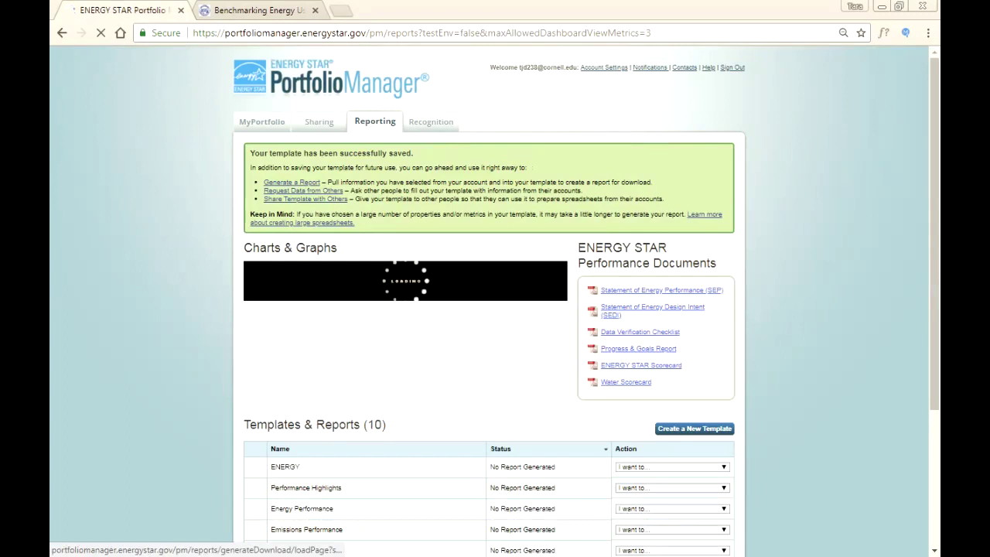
Step: Generate a new report from the saved ENERGY template
scroll(495, 309, "down", 3)
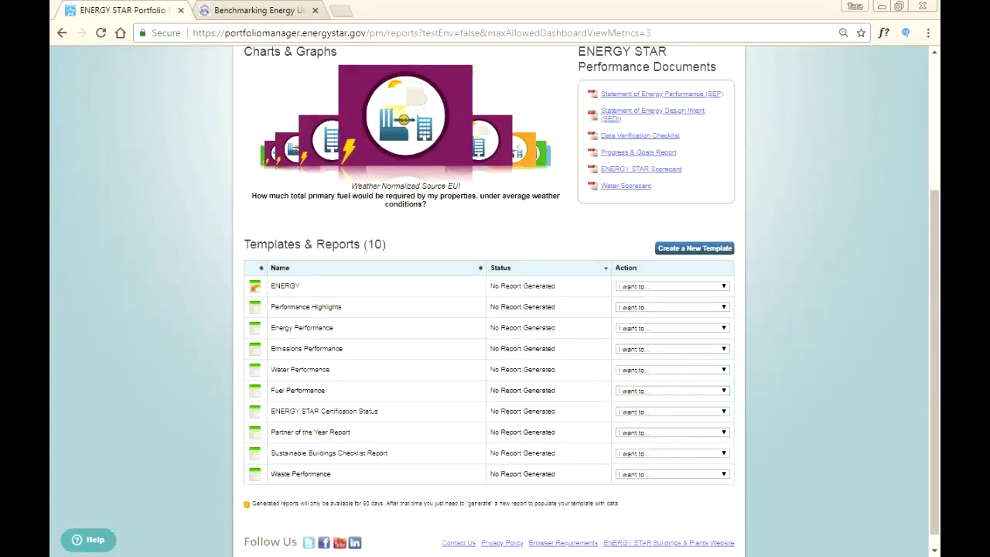
left_click(671, 286)
left_click(651, 304)
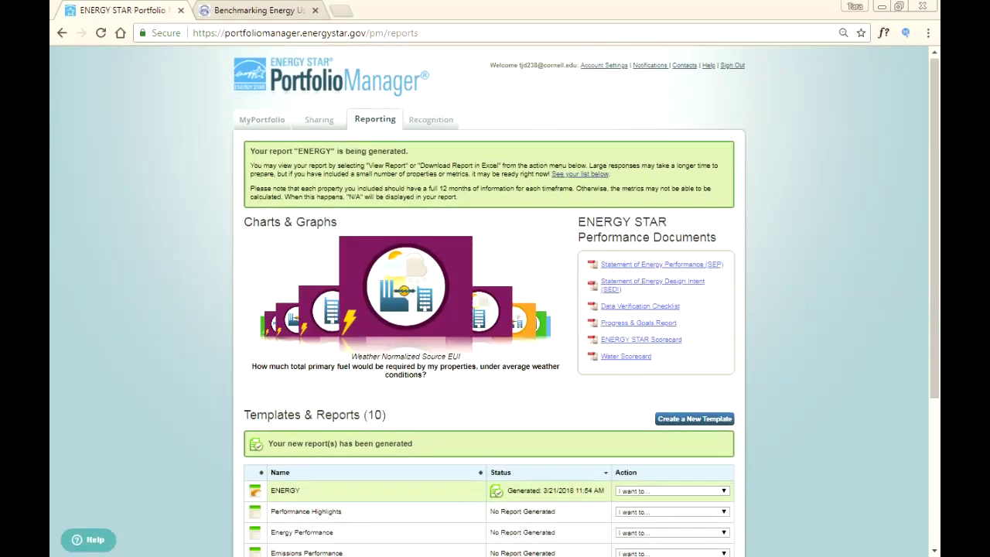
Step: View the current ENERGY report and examine its grid electricity use and total GHG emissions columns
scroll(495, 309, "down", 2)
left_click_drag(547, 354, 604, 353)
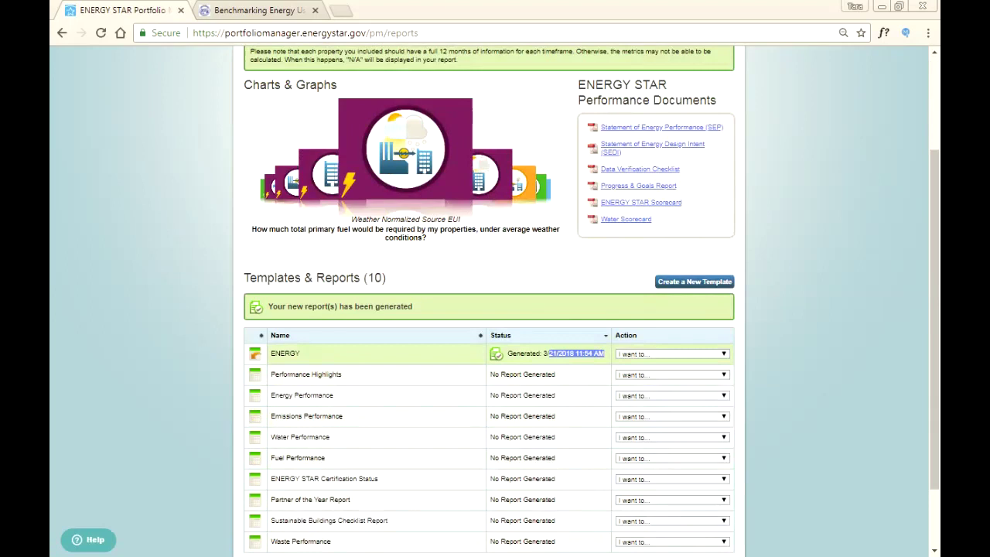
left_click(671, 353)
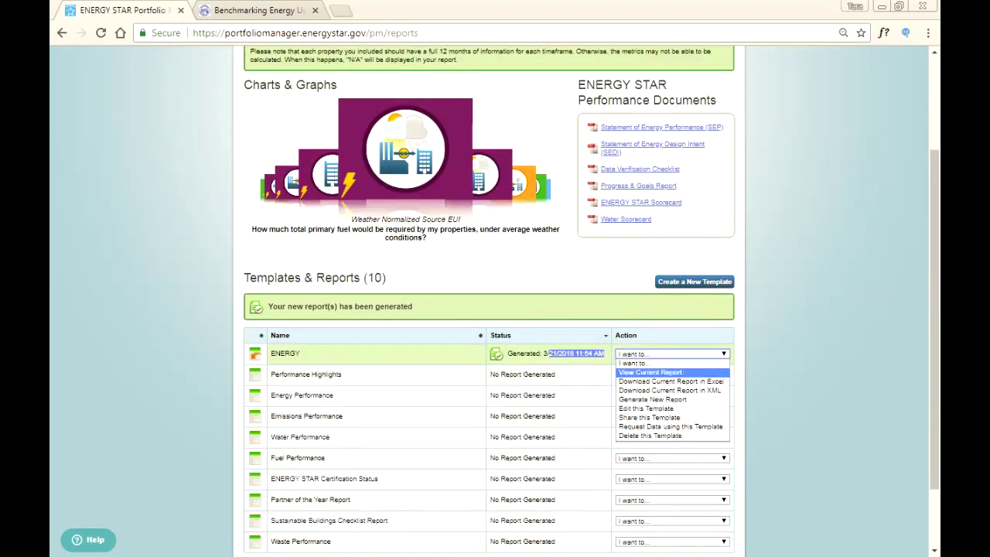
key("Return")
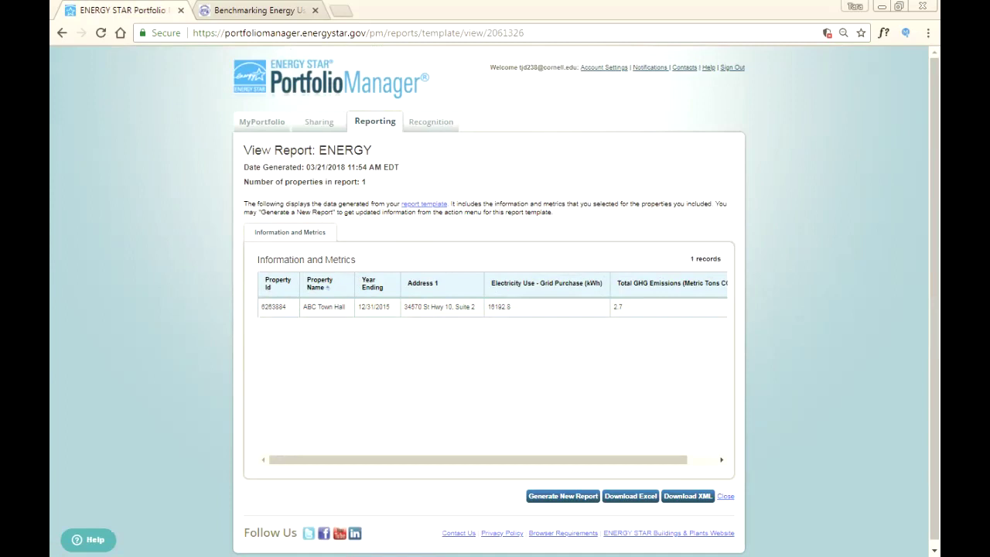
scroll(494, 368, "right", 1)
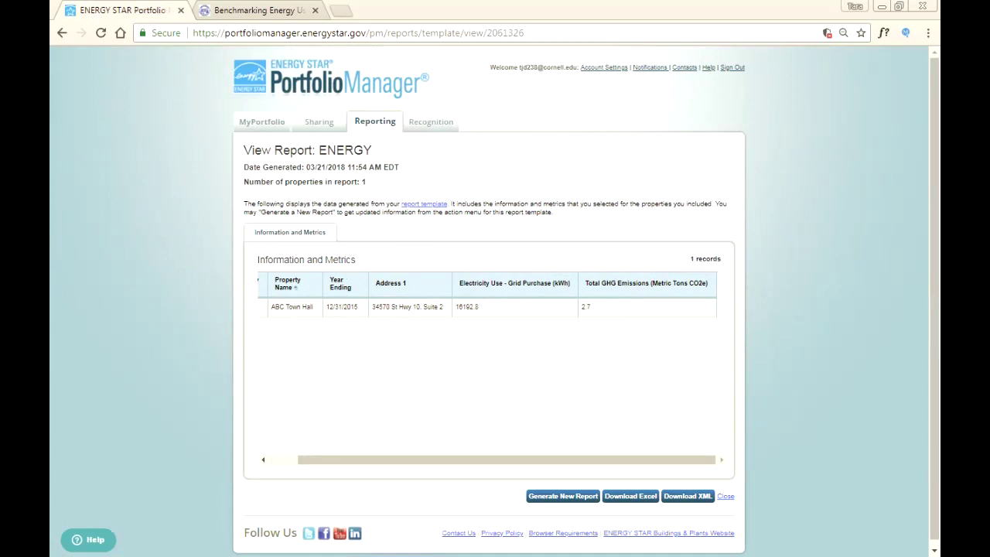
left_click_drag(474, 306, 589, 307)
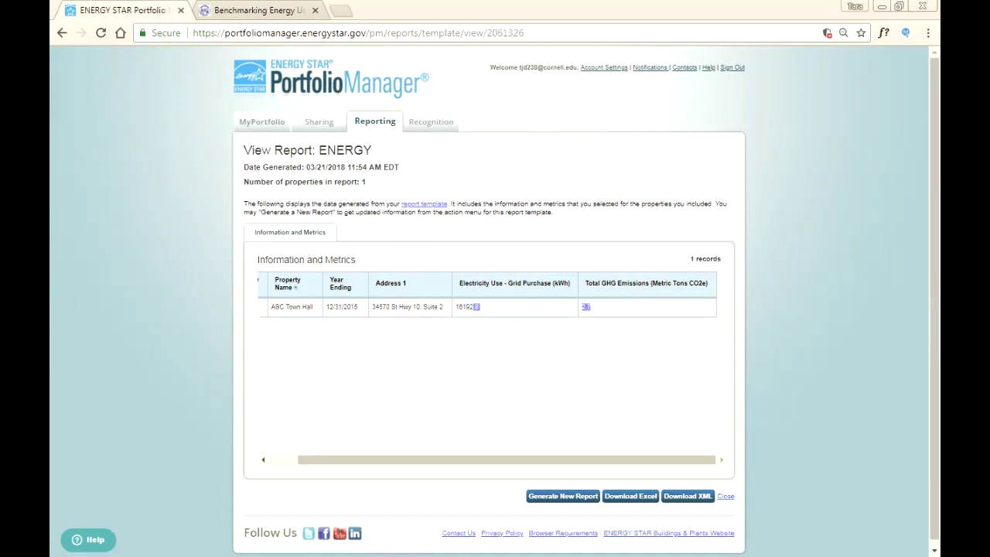
scroll(494, 368, "left", 1)
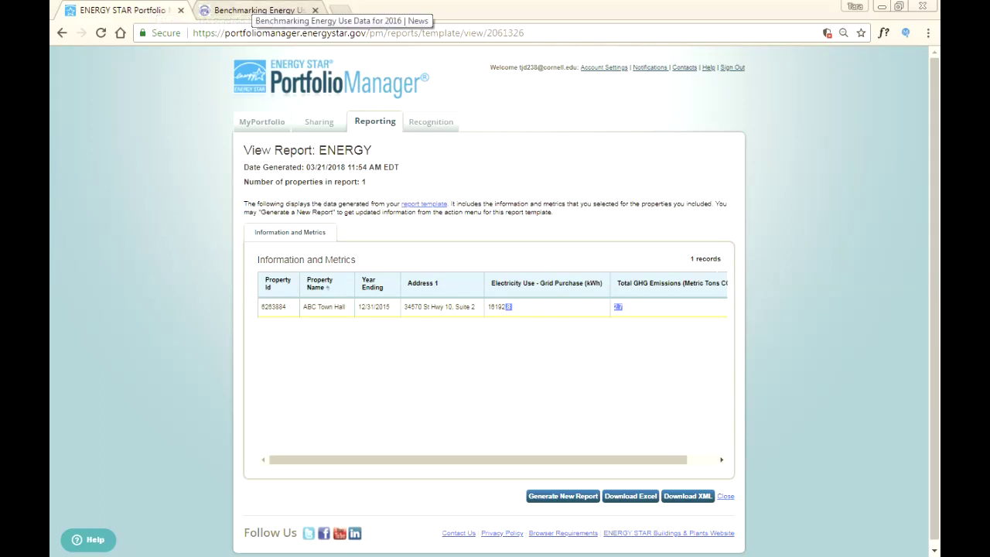
Step: Switch to the Town of Ossining web page and examine its published 2016 municipal building energy use table and summary
left_click(259, 10)
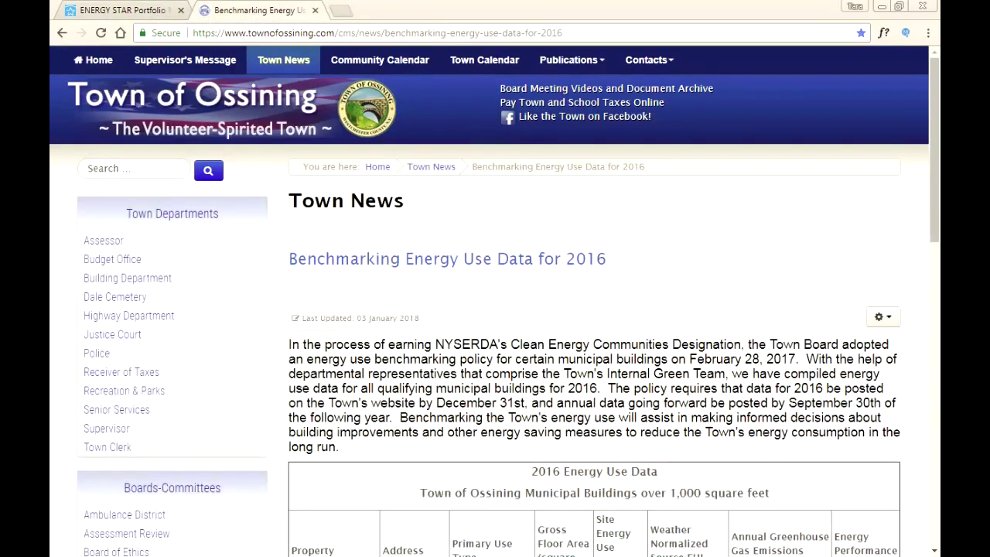
scroll(495, 309, "down", 3)
scroll(495, 309, "down", 3)
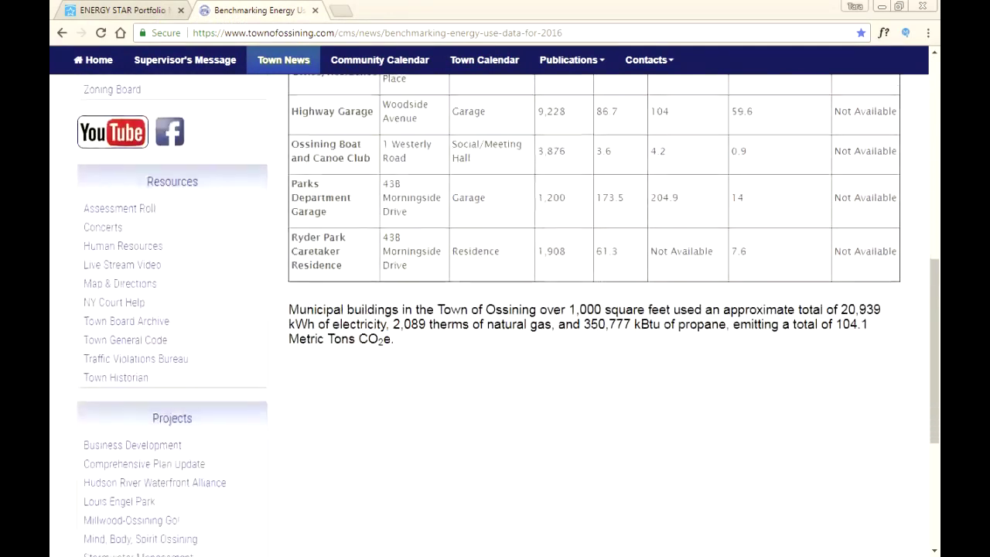
scroll(495, 310, "up", 7)
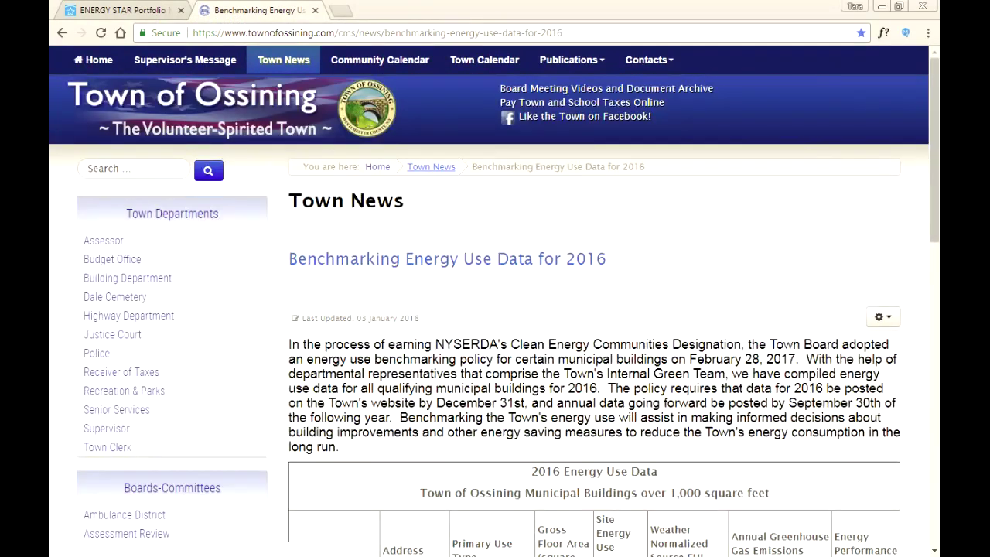
Step: Read the Town of Ossining benchmarking policy introduction and compare the 2016 energy metrics listed for each municipal building
scroll(495, 309, "down", 2)
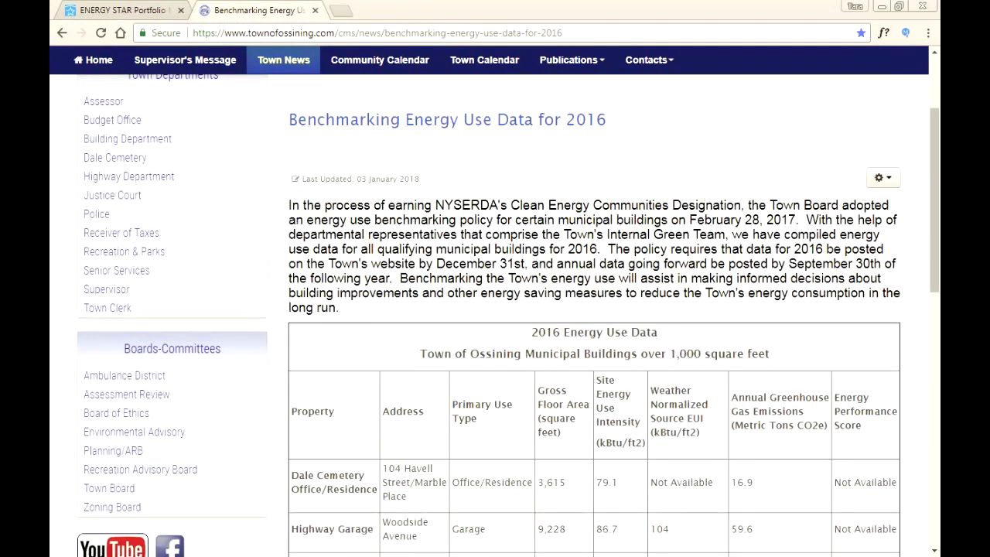
scroll(494, 310, "down", 2)
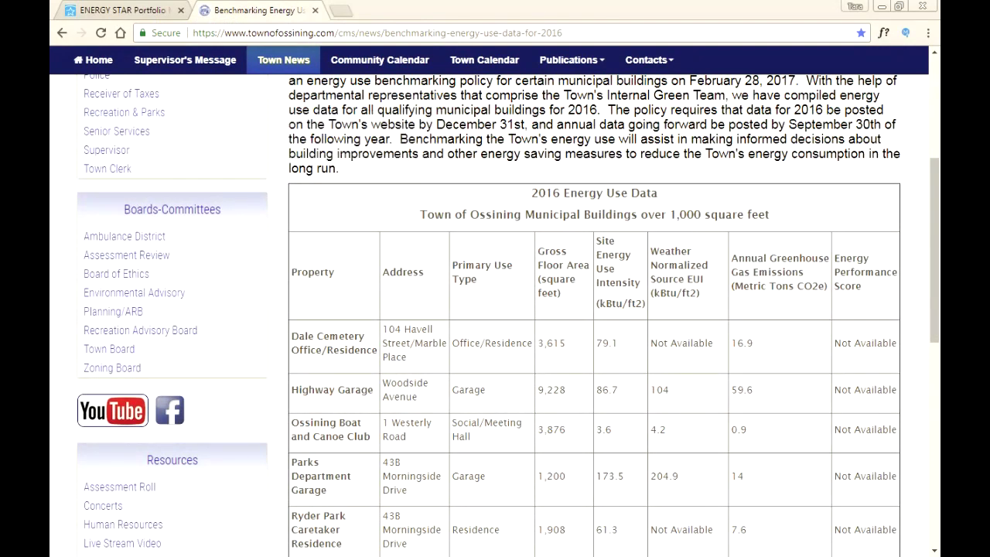
scroll(494, 309, "down", 1)
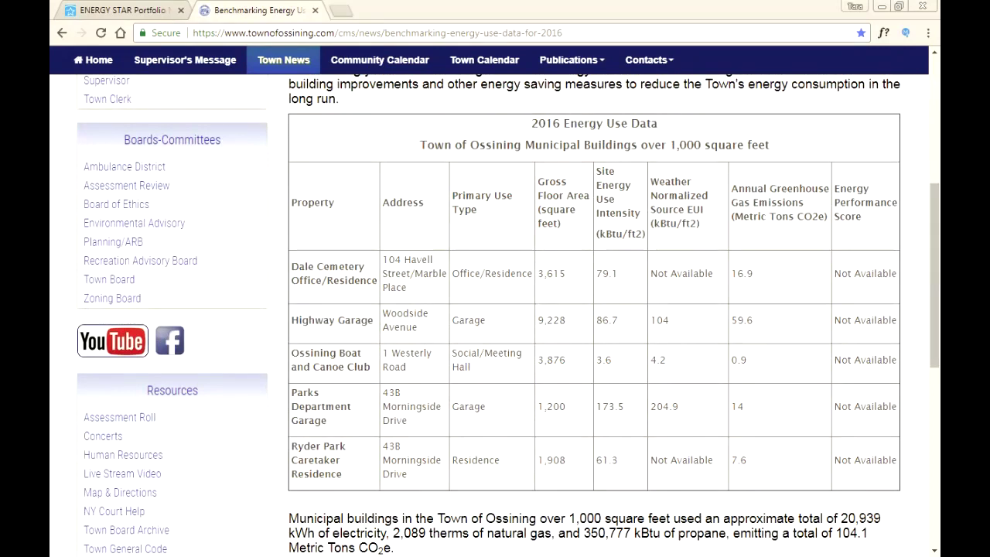
left_click_drag(857, 273, 860, 319)
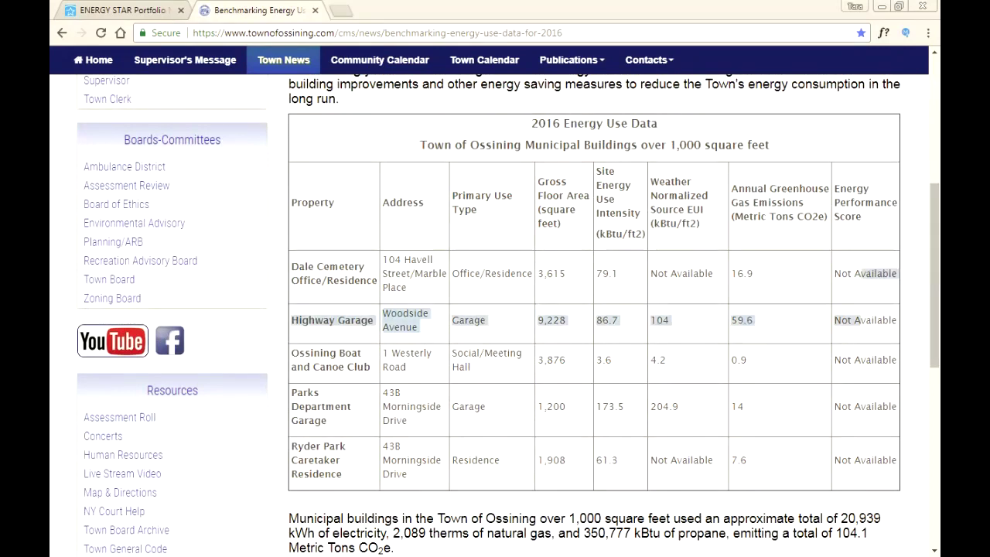
scroll(594, 309, "down", 2)
scroll(593, 309, "up", 5)
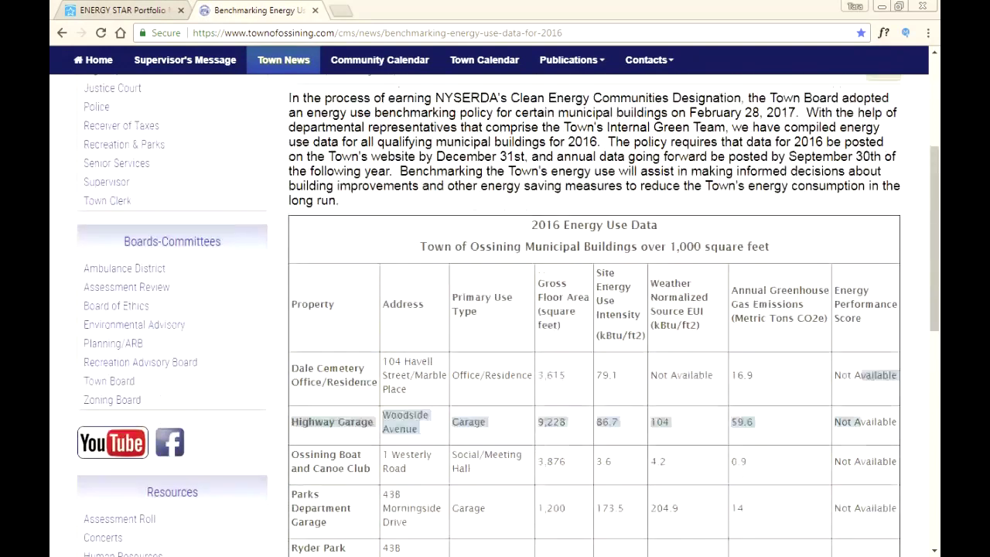
left_click_drag(498, 204, 723, 248)
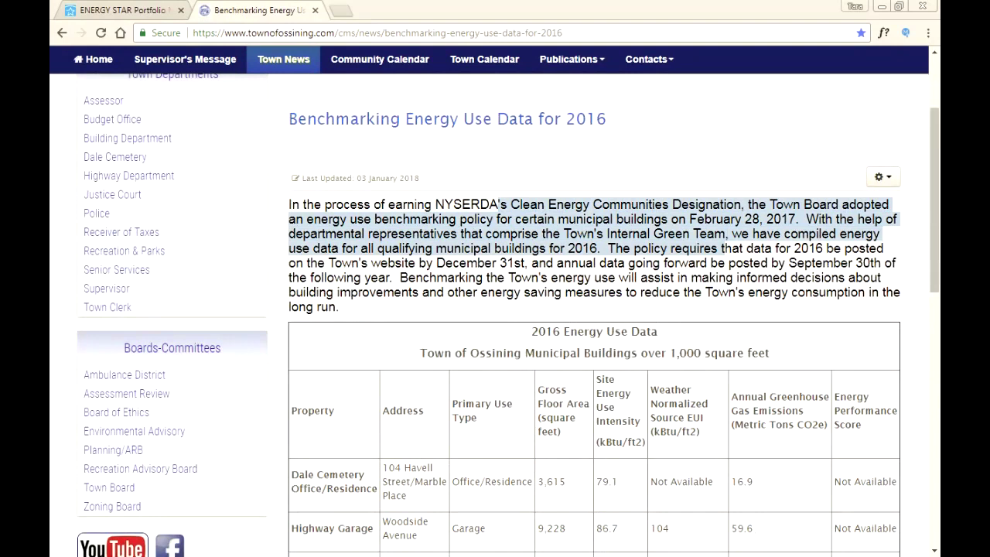
scroll(593, 309, "down", 5)
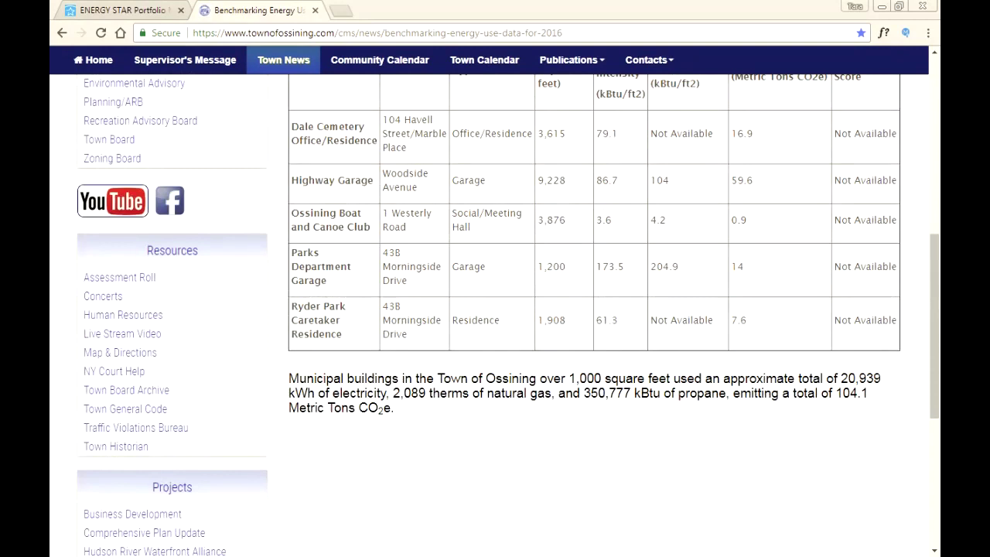
scroll(495, 310, "up", 1)
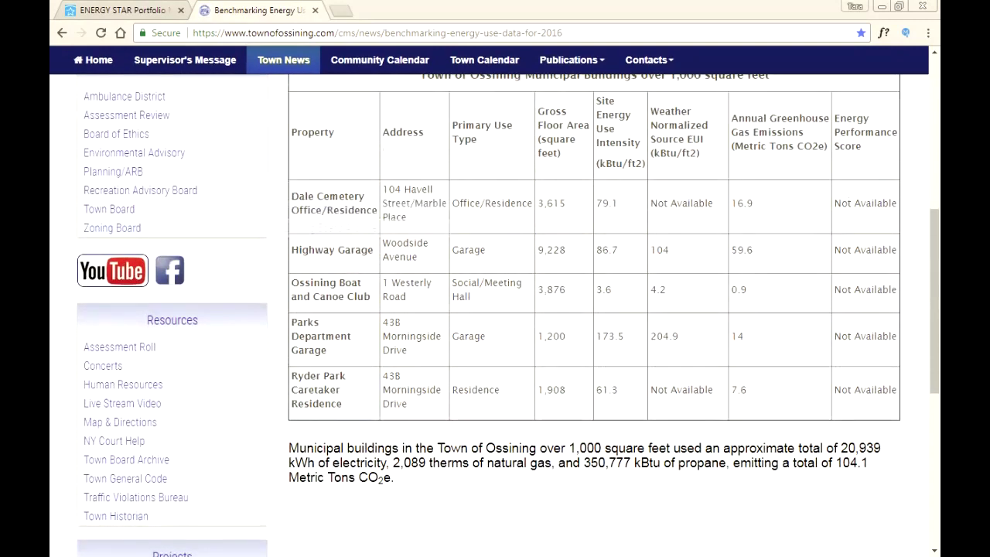
scroll(494, 309, "up", 3)
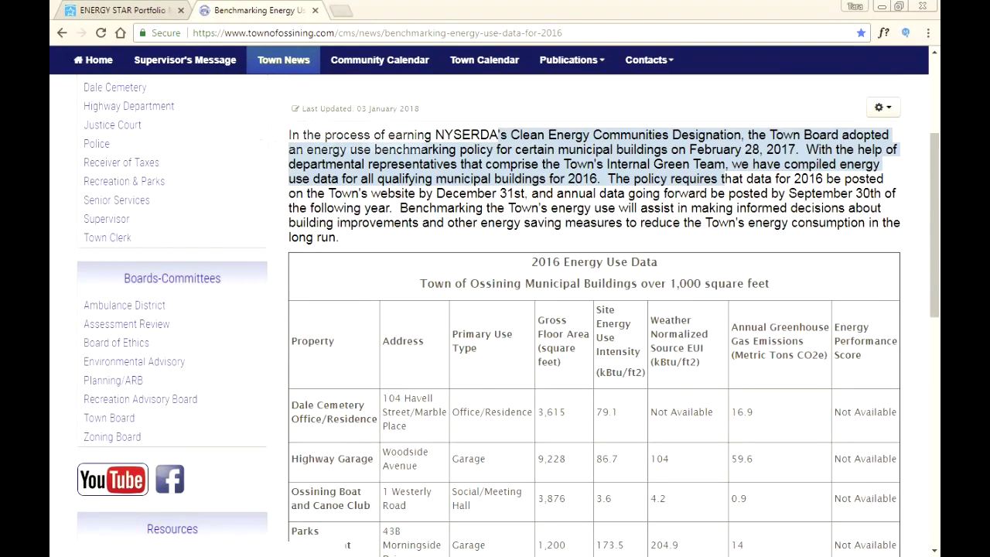
Step: Switch to ENERGY STAR Portfolio Manager, view the sharing overview and the contacts list, and open the form for adding a contact
key("ctrl+shift+Tab")
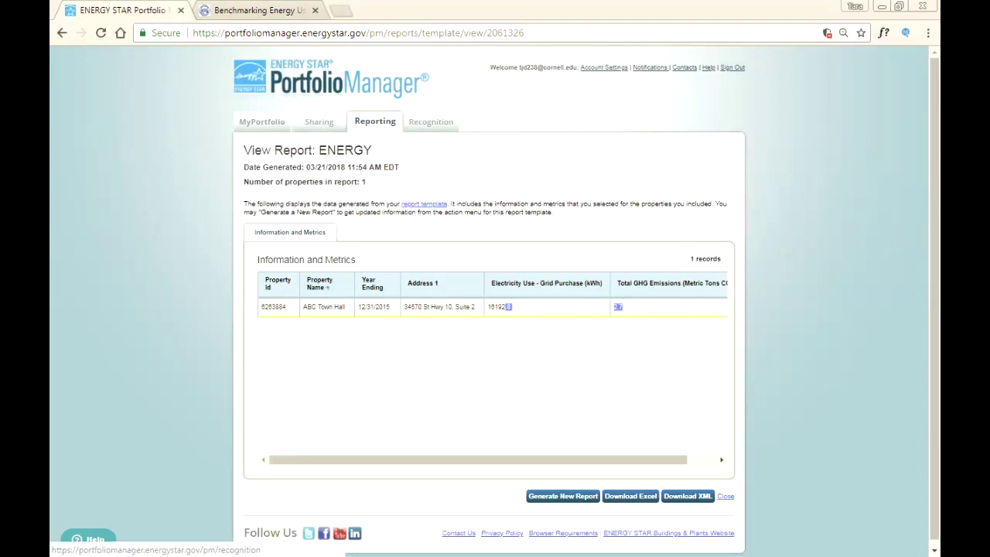
left_click(318, 122)
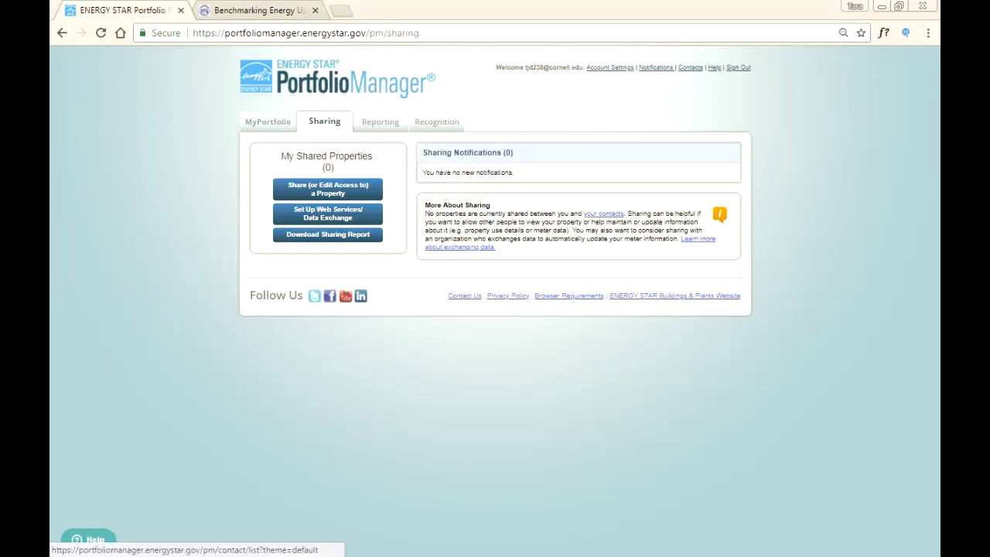
left_click(689, 67)
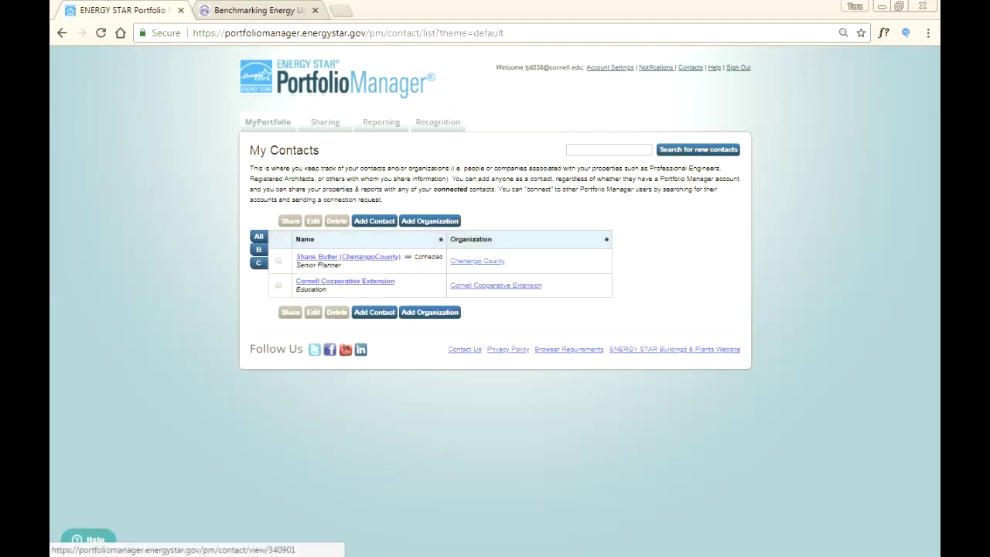
left_click(374, 220)
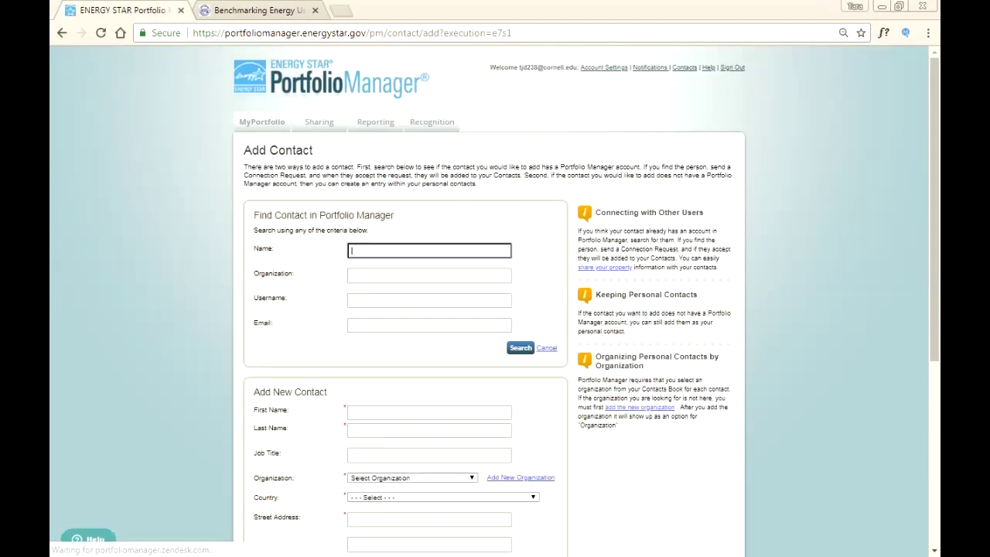
Step: Search for an existing Portfolio Manager user by the contact's full name and e-mail address
type("Terr")
key("Down")
key("Return")
left_click(429, 325)
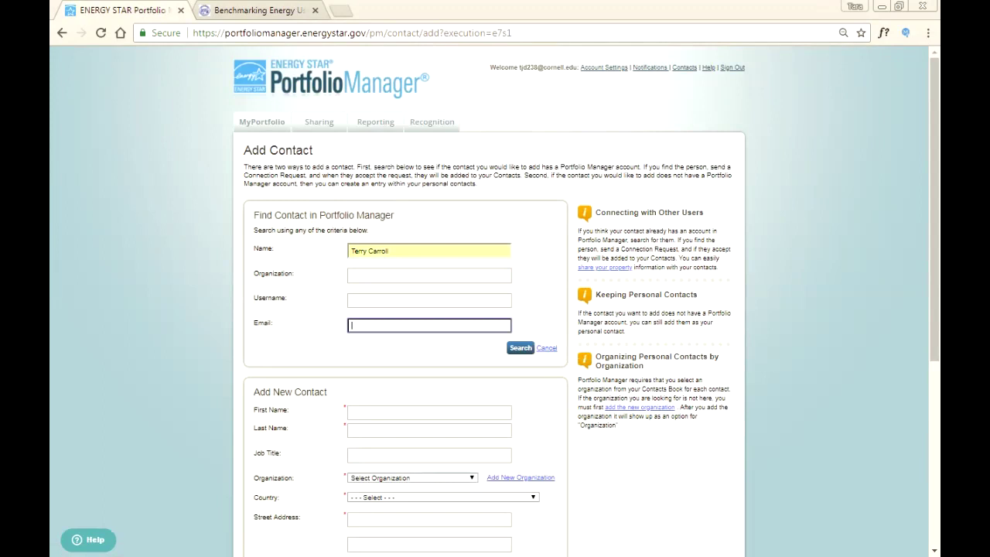
type("tc")
key("Down")
key("Return")
key("Return")
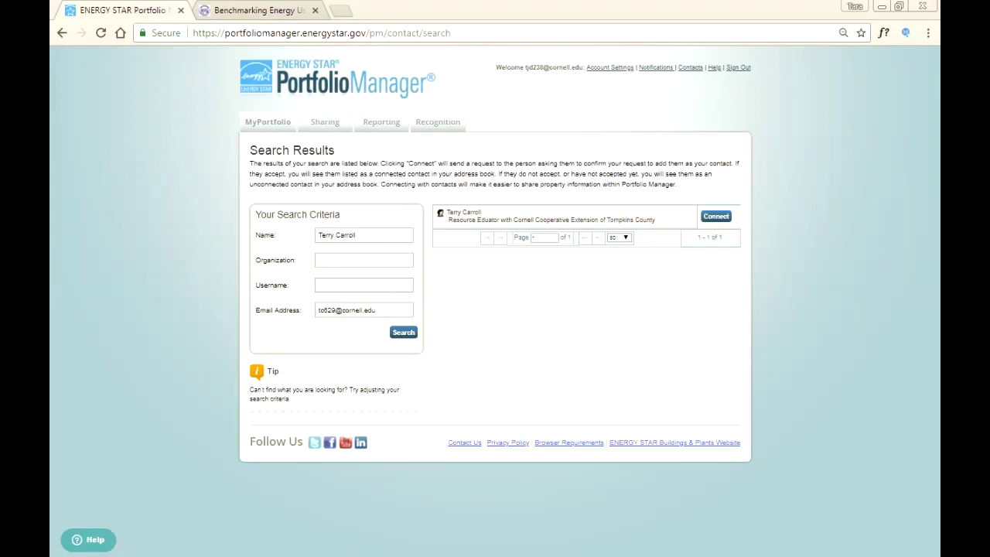
Step: Open the form for sharing a property and review the choices for how many properties to share
left_click(325, 121)
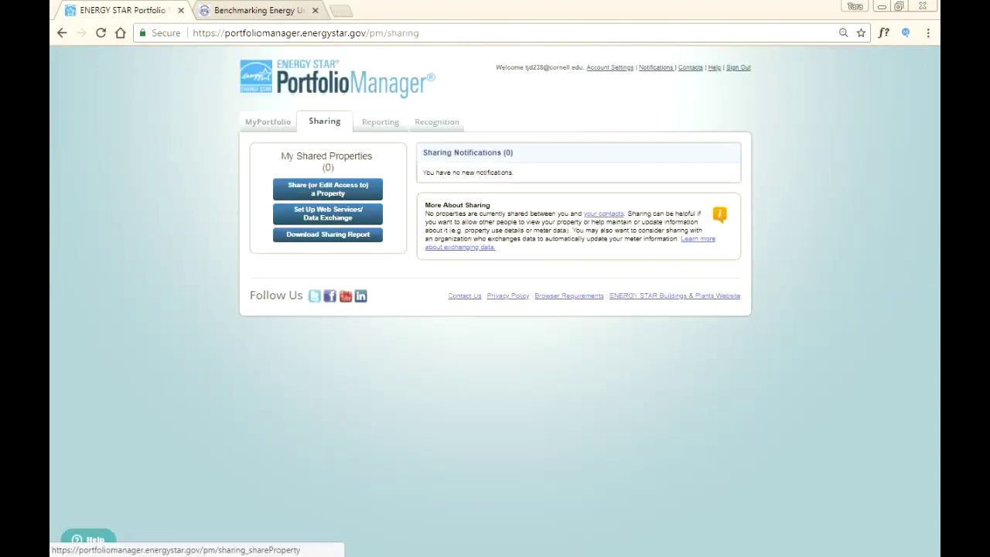
left_click(328, 189)
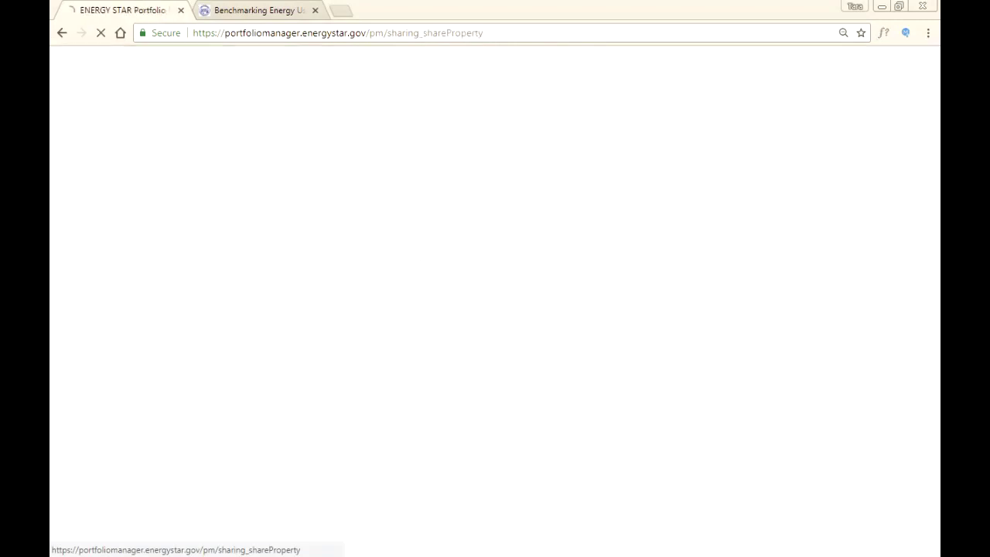
left_click(354, 261)
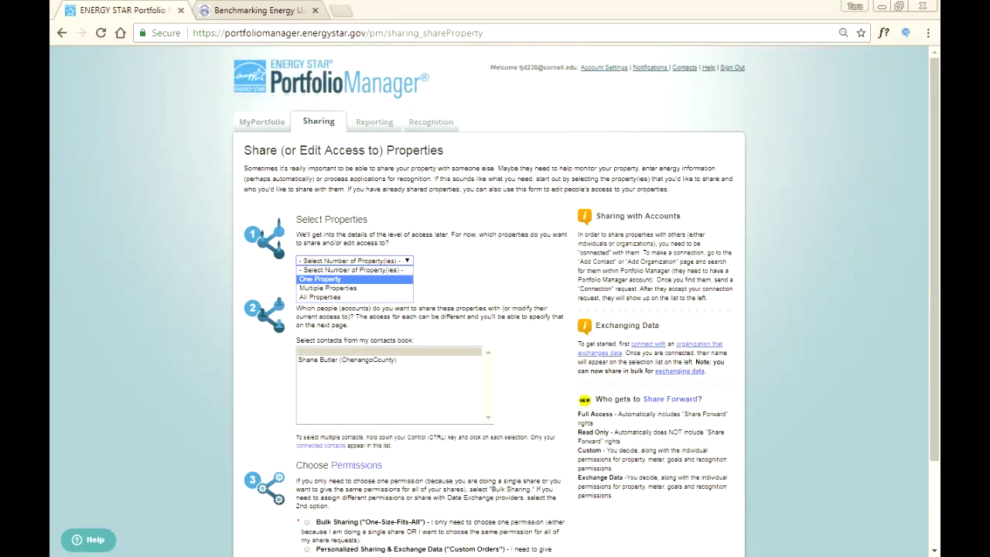
key("Escape")
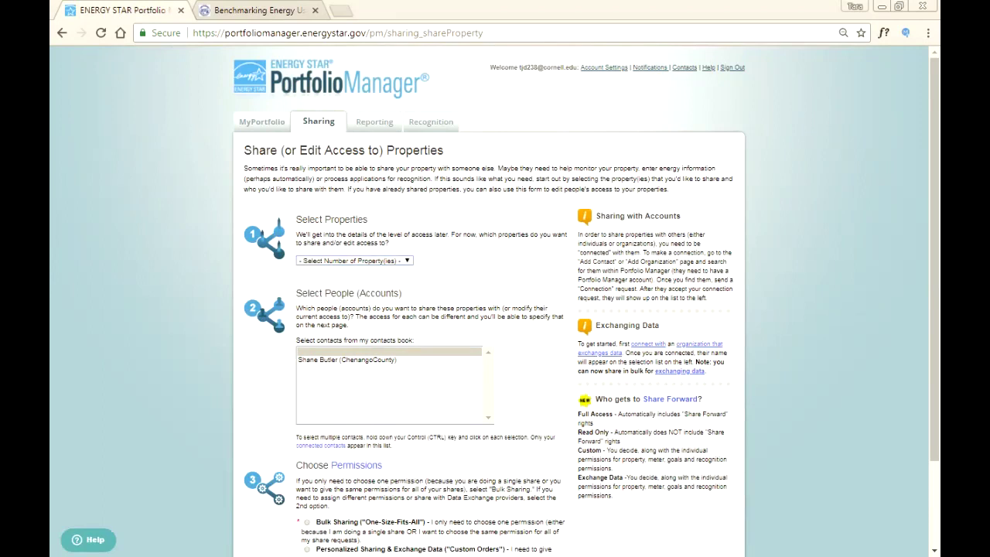
Step: Select Bulk Sharing to review its permission levels, and return to the portfolio overview without sharing a property
scroll(495, 310, "down", 2)
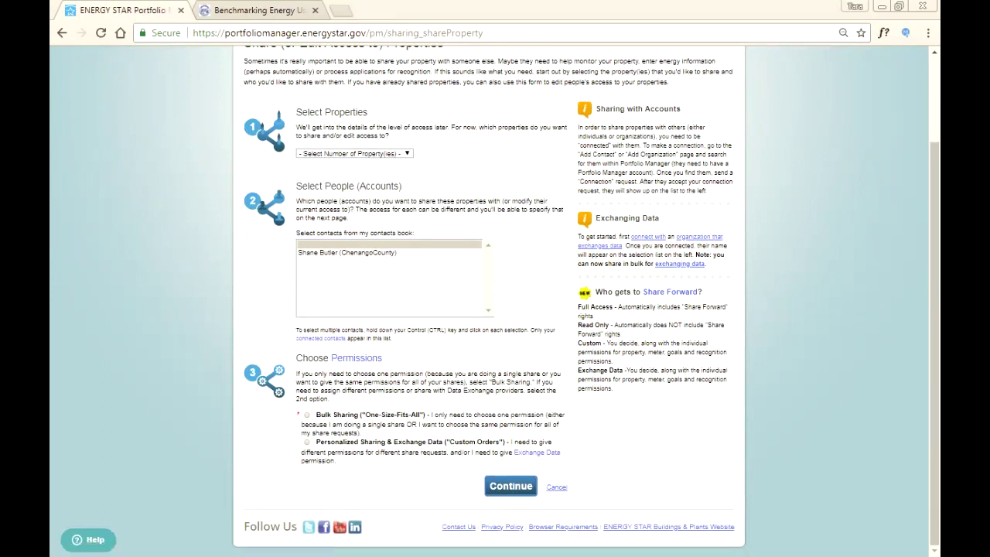
left_click(306, 414)
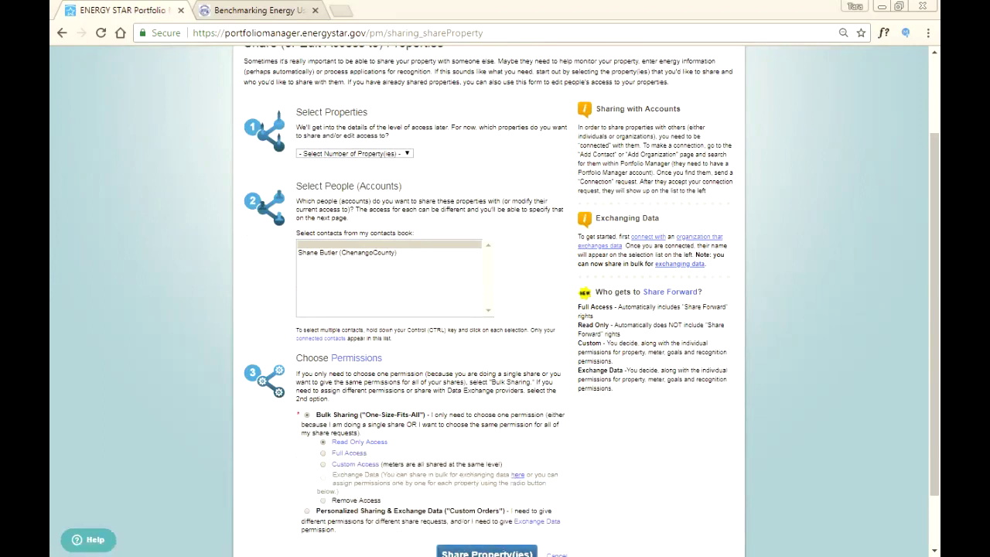
scroll(495, 310, "up", 3)
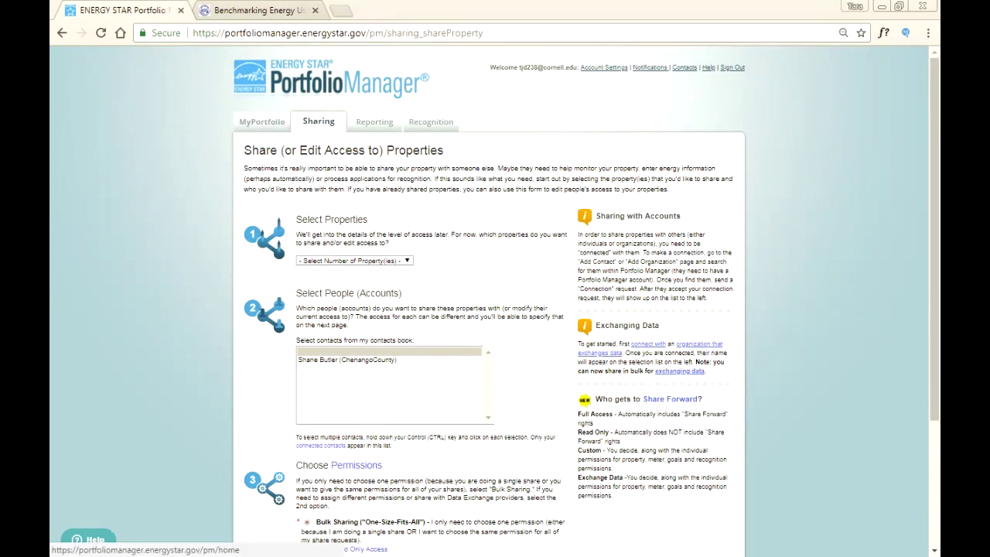
left_click(261, 122)
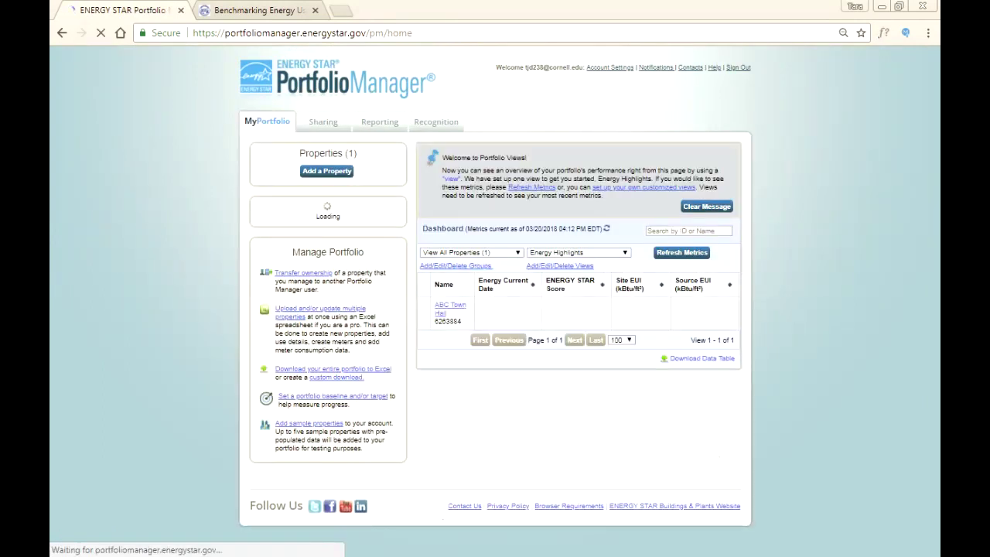